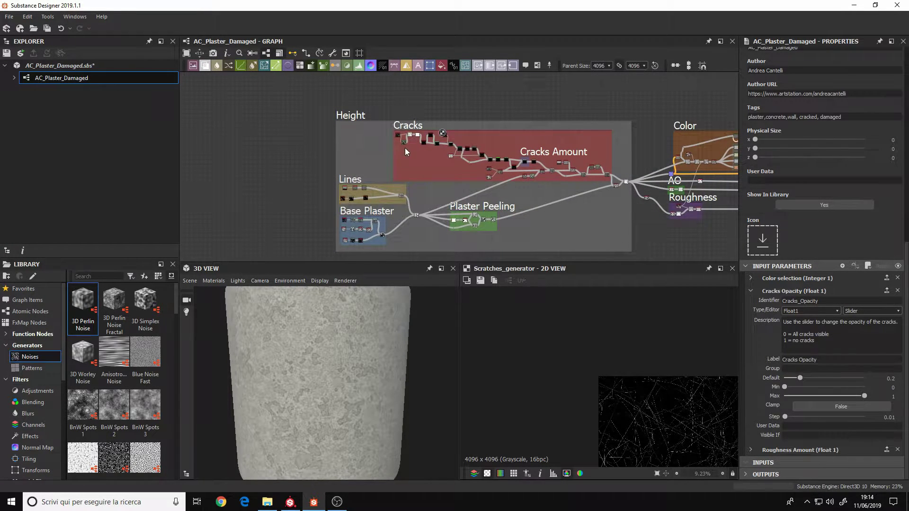
# - Preview the Crystal 1 and Levels nodes at the start of the Cracks frame
pyautogui.scroll(3, 402, 152)
pyautogui.moveTo(433, 128); pyautogui.dragTo(465, 88, button='middle')
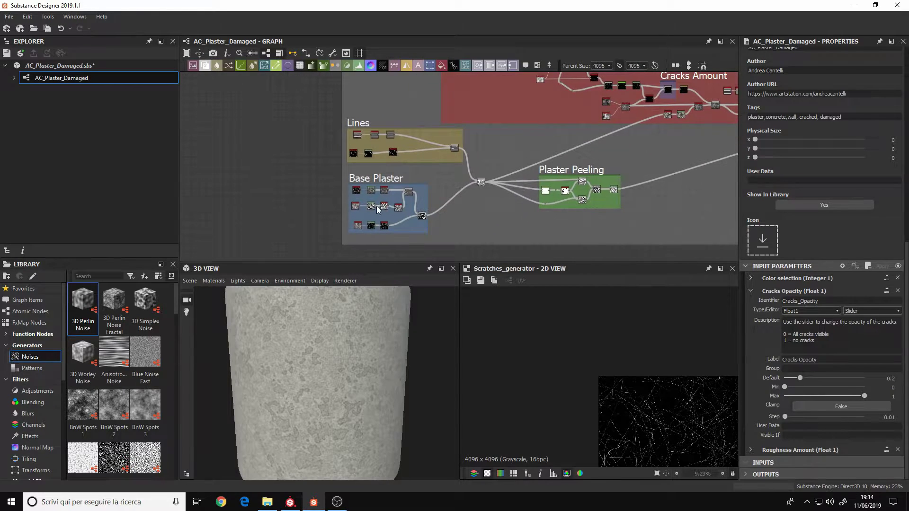
pyautogui.moveTo(433, 129); pyautogui.dragTo(383, 236, button='middle')
pyautogui.scroll(8, 403, 162)
pyautogui.moveTo(402, 163); pyautogui.dragTo(374, 233, button='middle')
pyautogui.doubleClick(362, 145)
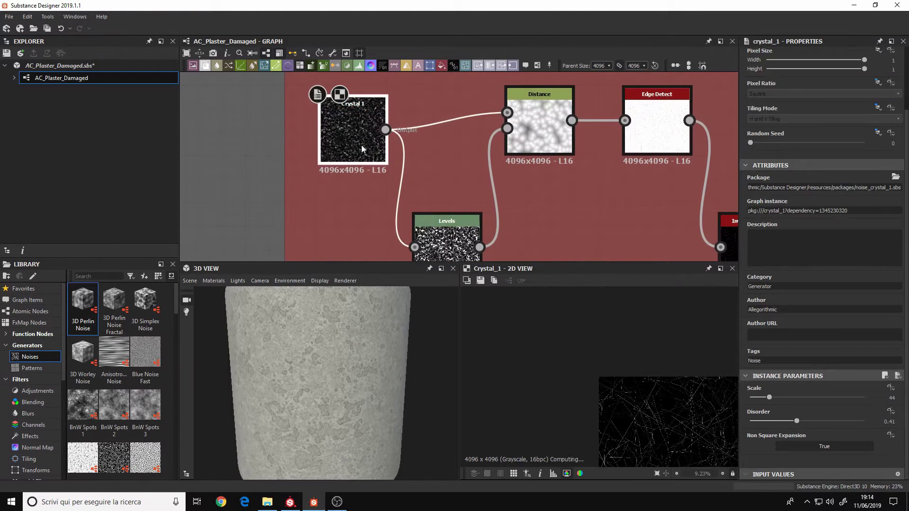
pyautogui.moveTo(537, 124); pyautogui.dragTo(466, 84, button='middle')
pyautogui.doubleClick(379, 213)
pyautogui.scroll(-2, 467, 169)
pyautogui.moveTo(467, 168); pyautogui.dragTo(408, 184, button='middle')
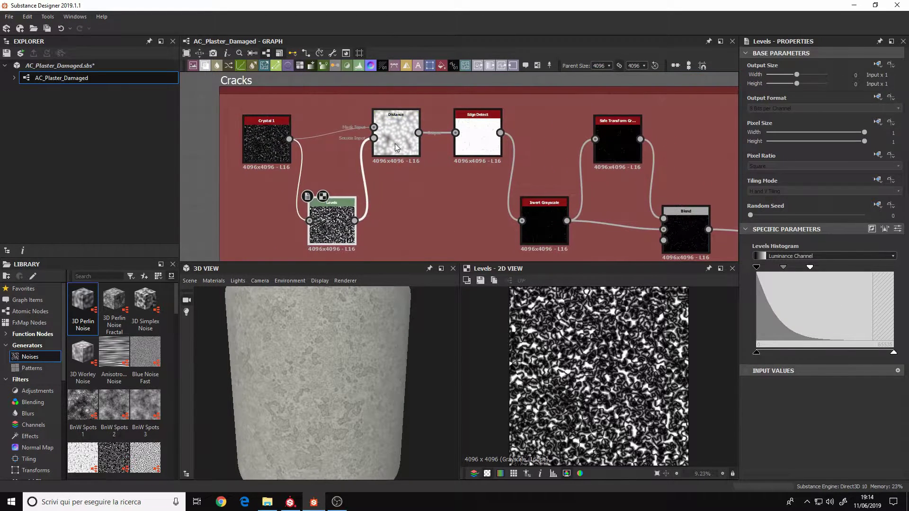
# - Preview the Distance, Edge Detect, Invert Grayscale, Safe Transform and first Blend nodes of the Cracks chain in order
pyautogui.doubleClick(396, 145)
pyautogui.doubleClick(480, 150)
pyautogui.doubleClick(544, 212)
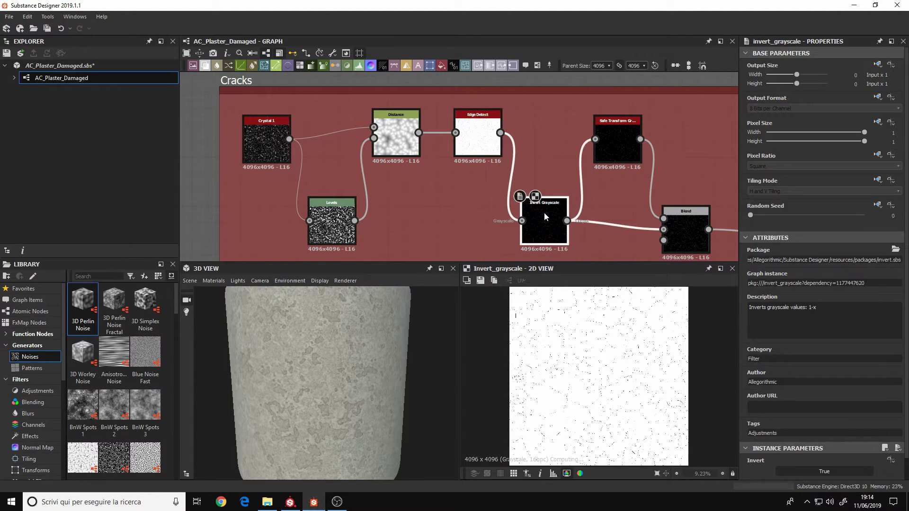
pyautogui.doubleClick(613, 146)
pyautogui.moveTo(588, 206); pyautogui.dragTo(384, 170, button='middle')
pyautogui.doubleClick(481, 180)
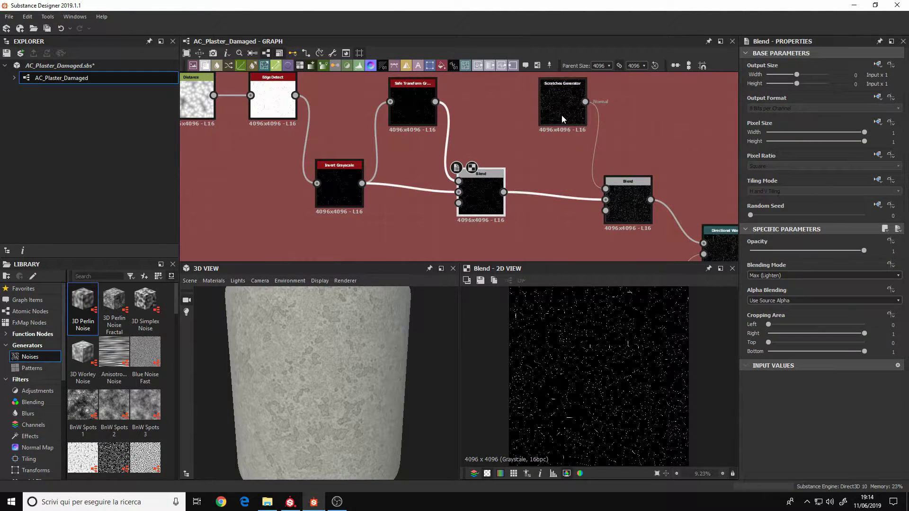
# - Preview the Scratches Generator, the Blend that combines it with the cracks, and the Directional Warp after it
pyautogui.doubleClick(562, 113)
pyautogui.click(633, 189)
pyautogui.doubleClick(633, 188)
pyautogui.moveTo(634, 202); pyautogui.dragTo(391, 184, button='middle')
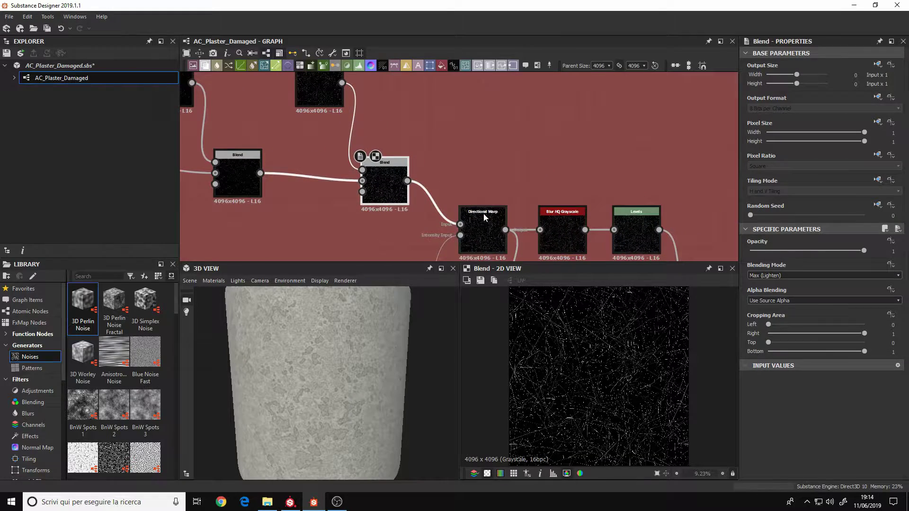
pyautogui.doubleClick(485, 212)
# - Preview the last Blend node of the Cracks frame and examine the cracks up close in the 2D and 3D views
pyautogui.scroll(-10, 519, 203)
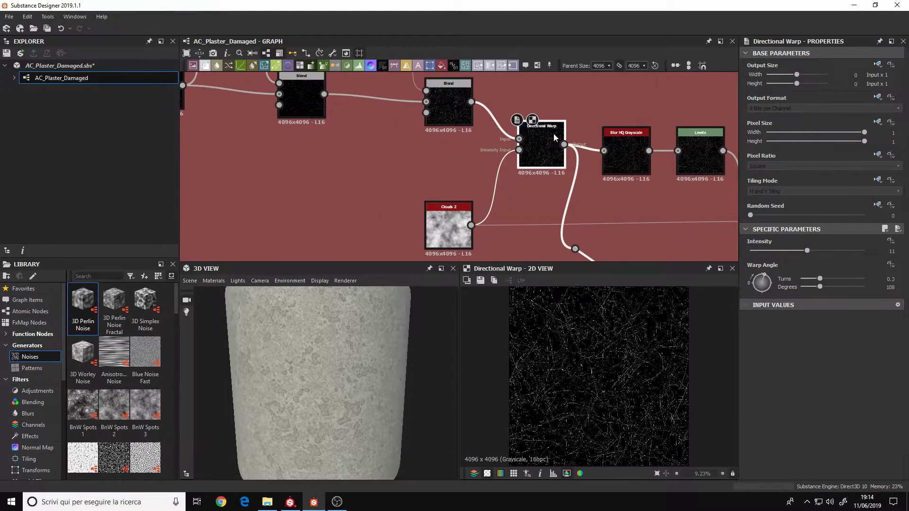
pyautogui.moveTo(538, 174); pyautogui.dragTo(328, 177, button='middle')
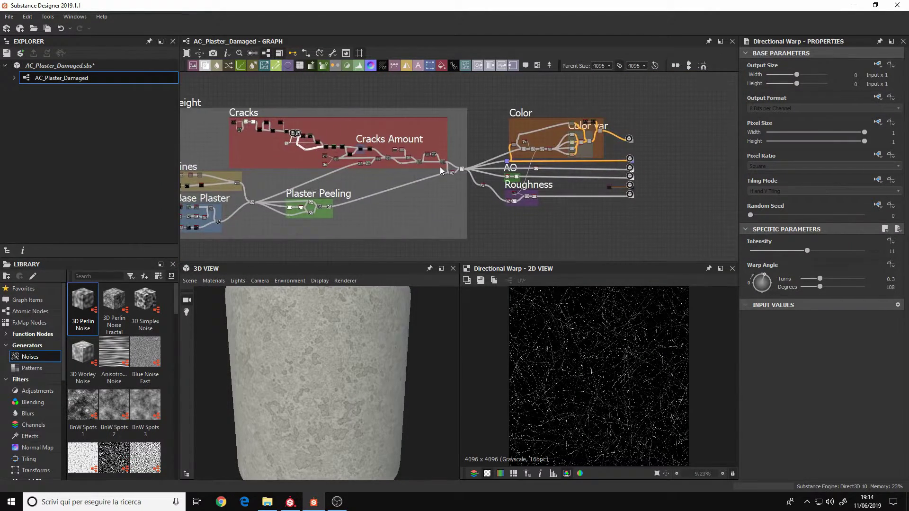
pyautogui.scroll(10, 440, 166)
pyautogui.doubleClick(478, 127)
pyautogui.scroll(6, 607, 351)
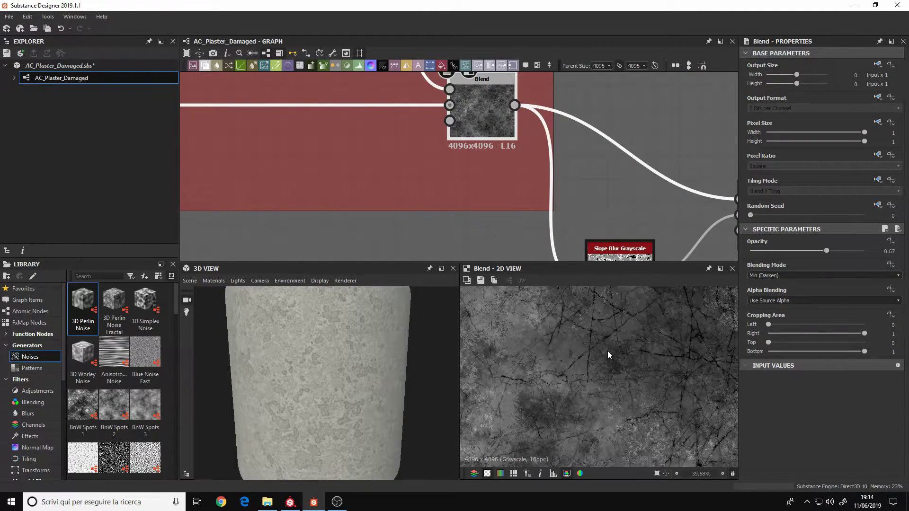
pyautogui.scroll(4, 594, 364)
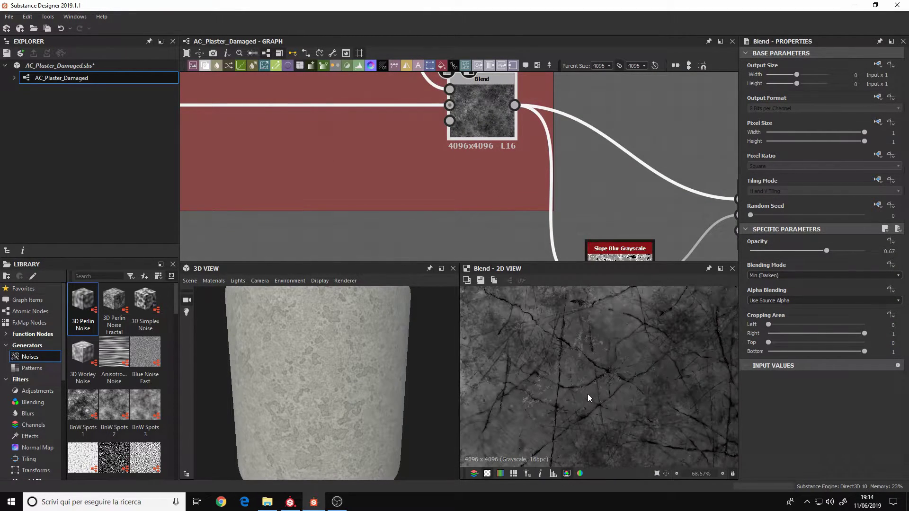
pyautogui.scroll(5, 309, 357)
pyautogui.scroll(3, 309, 356)
pyautogui.moveTo(309, 356); pyautogui.dragTo(325, 296, button='middle')
pyautogui.moveTo(325, 299); pyautogui.dragTo(284, 348)
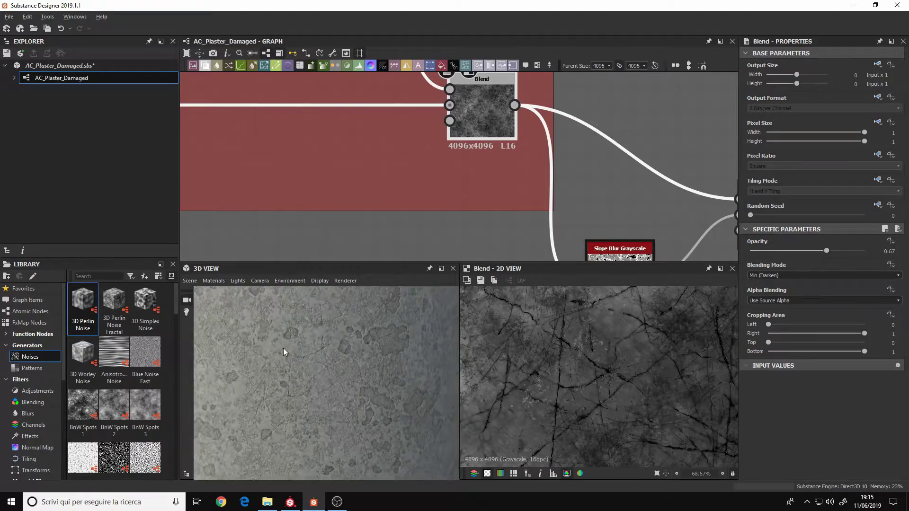
# - Show the graph's own properties and expand the Cracks Opacity input parameter
pyautogui.click(578, 206)
pyautogui.scroll(-1, 548, 203)
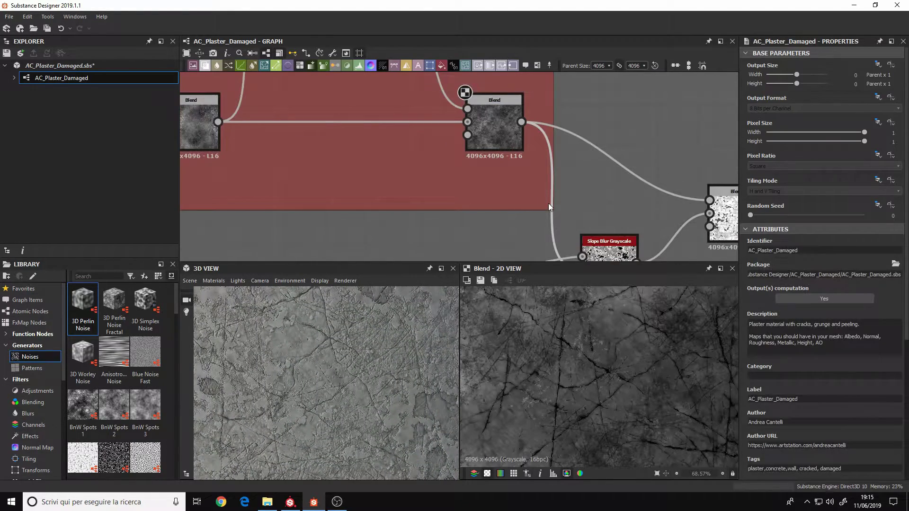
pyautogui.press('f')
pyautogui.scroll(-4, 584, 193)
pyautogui.scroll(-3, 584, 192)
pyautogui.moveTo(584, 192); pyautogui.dragTo(492, 189, button='middle')
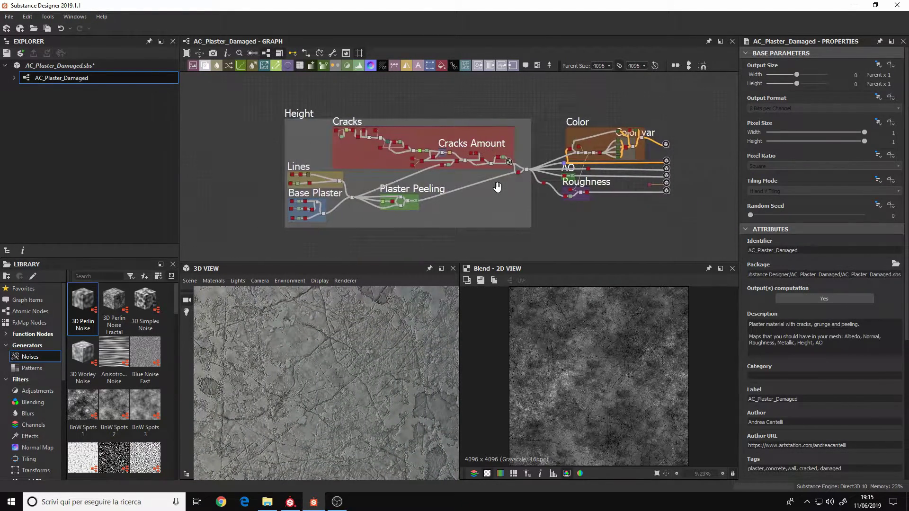
pyautogui.scroll(1, 501, 191)
pyautogui.scroll(-3, 837, 424)
pyautogui.scroll(-3, 836, 428)
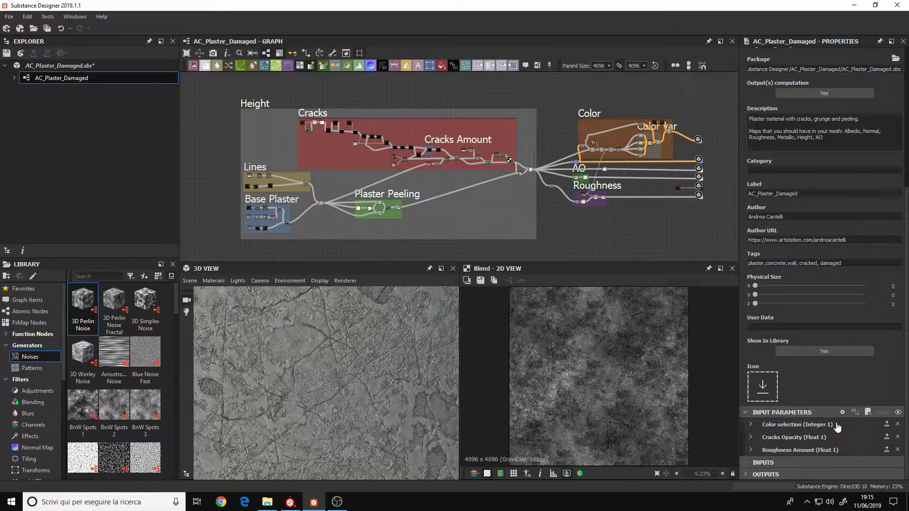
pyautogui.click(750, 437)
# - Set the Cracks Opacity default to 0.97 and inspect the plaster surface on the 3D model
pyautogui.scroll(-3, 802, 433)
pyautogui.moveTo(806, 380); pyautogui.dragTo(827, 381)
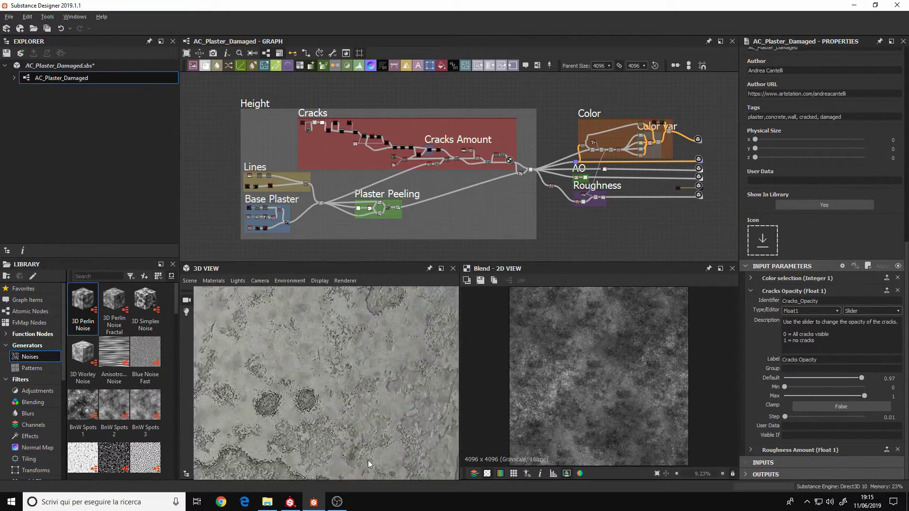
pyautogui.moveTo(368, 464)
pyautogui.mouseDown()
pyautogui.moveTo(323, 397)
pyautogui.moveTo(376, 385)
pyautogui.moveTo(342, 302)
pyautogui.moveTo(390, 332)
pyautogui.moveTo(375, 373)
pyautogui.moveTo(374, 320)
pyautogui.moveTo(379, 327)
pyautogui.mouseUp()
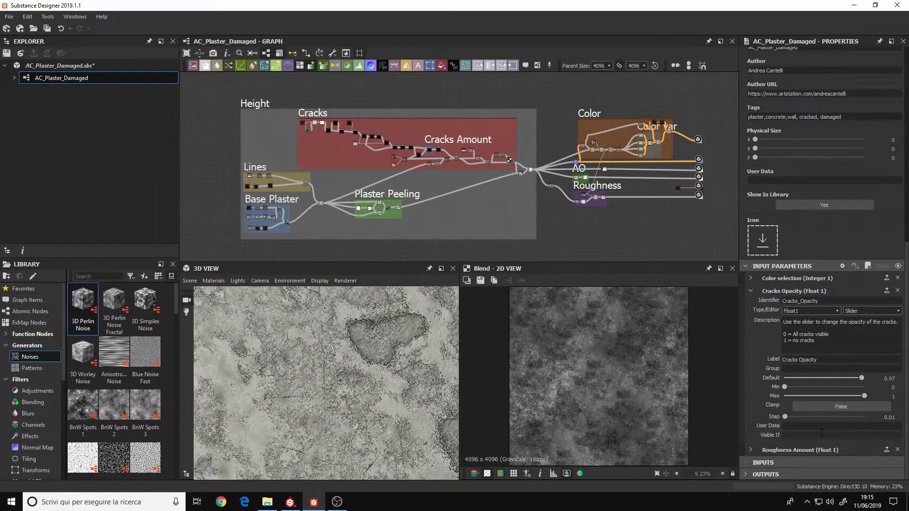
# - Set the Cracks Opacity default to 0 and view the whole cylinder in 3D
pyautogui.moveTo(858, 379); pyautogui.dragTo(783, 381)
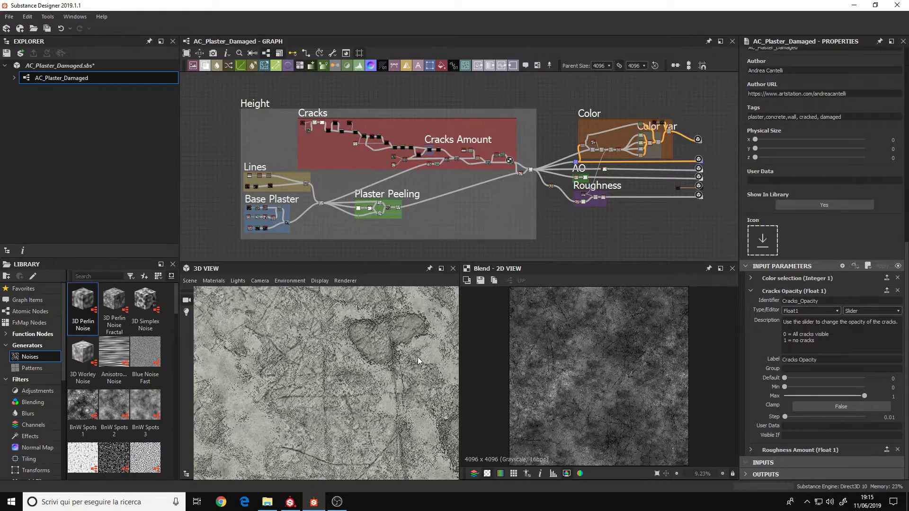
pyautogui.moveTo(411, 366); pyautogui.dragTo(362, 400, button='right')
pyautogui.scroll(-3, 361, 400)
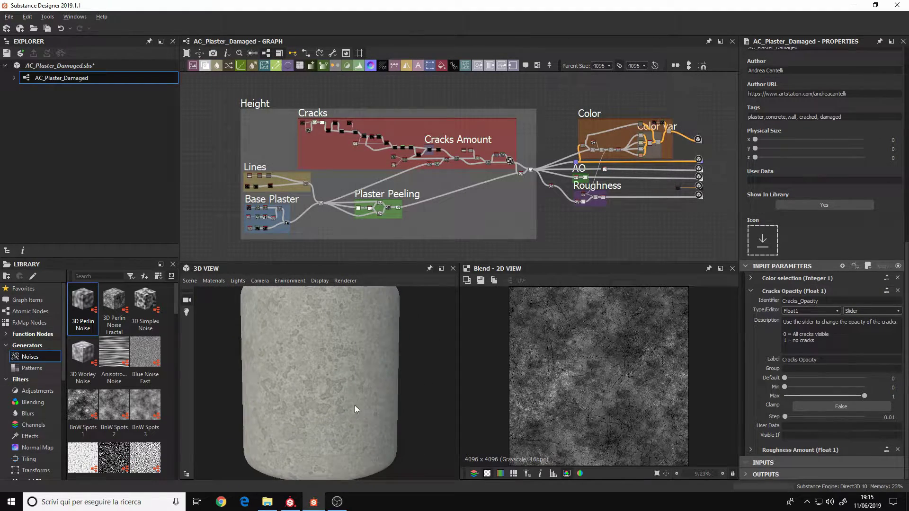
pyautogui.scroll(-2, 366, 428)
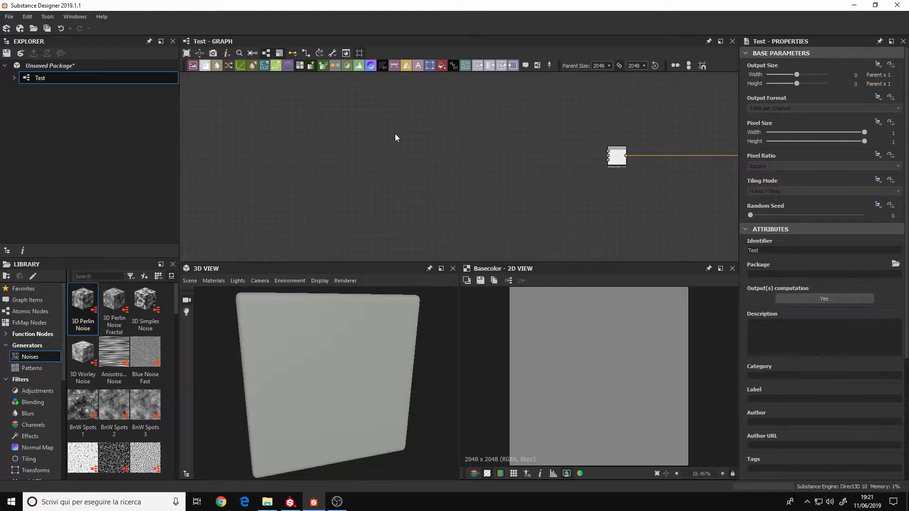
# - Add a Brick Generator pattern to the Test graph and connect its output to the existing downstream node
pyautogui.rightClick(395, 133)
pyautogui.press('Escape')
pyautogui.click(32, 368)
pyautogui.scroll(-1, 178, 317)
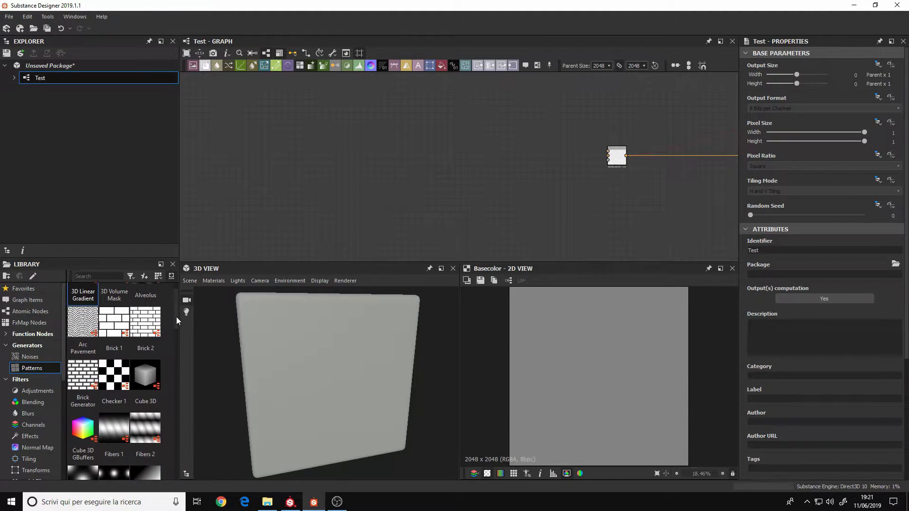
pyautogui.scroll(-1, 176, 317)
pyautogui.moveTo(84, 334); pyautogui.dragTo(359, 164)
pyautogui.moveTo(357, 164); pyautogui.dragTo(551, 156)
pyautogui.scroll(5, 305, 164)
pyautogui.scroll(-3, 521, 157)
pyautogui.moveTo(551, 156); pyautogui.dragTo(328, 169, button='middle')
pyautogui.scroll(3, 469, 163)
pyautogui.click(461, 163)
pyautogui.moveTo(332, 209); pyautogui.dragTo(607, 165, button='middle')
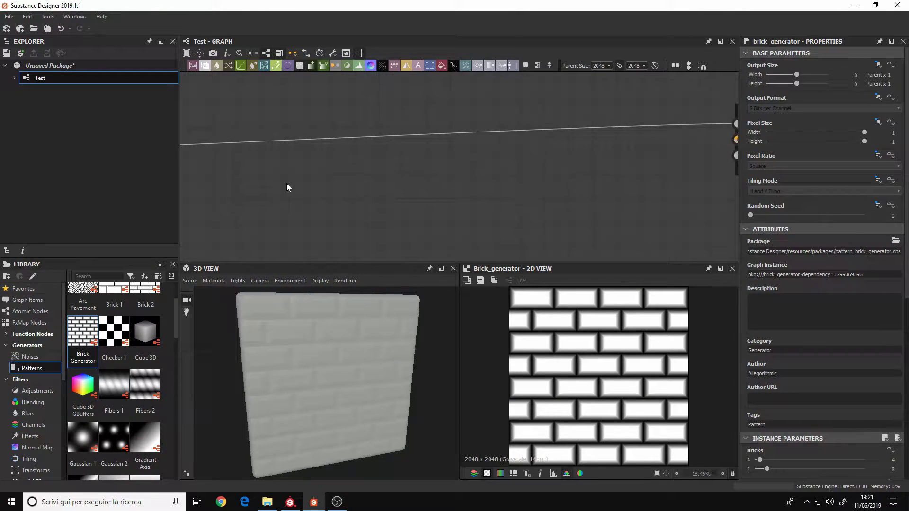
# - Set the Brick Generator's brick count to 14 in X and 22 in Y
pyautogui.scroll(-3, 286, 183)
pyautogui.moveTo(286, 183); pyautogui.dragTo(463, 201, button='middle')
pyautogui.scroll(2, 448, 192)
pyautogui.moveTo(332, 367)
pyautogui.mouseDown()
pyautogui.moveTo(345, 365)
pyautogui.moveTo(337, 364)
pyautogui.mouseUp()
pyautogui.moveTo(471, 195); pyautogui.dragTo(453, 206, button='middle')
pyautogui.scroll(-4, 810, 330)
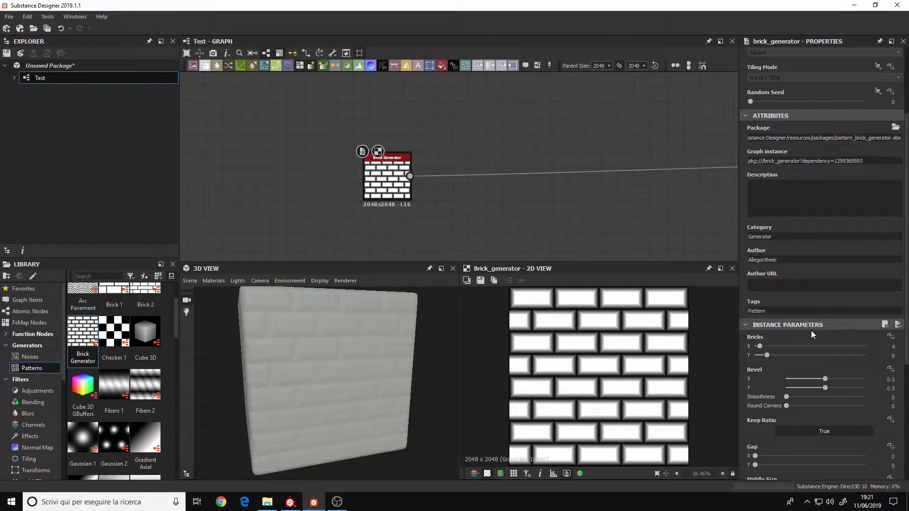
pyautogui.moveTo(759, 459); pyautogui.dragTo(790, 355)
pyautogui.moveTo(360, 360)
pyautogui.mouseDown(button='right')
pyautogui.moveTo(351, 212)
pyautogui.moveTo(365, 362)
pyautogui.moveTo(374, 370)
pyautogui.mouseUp(button='right')
pyautogui.scroll(-3, 848, 378)
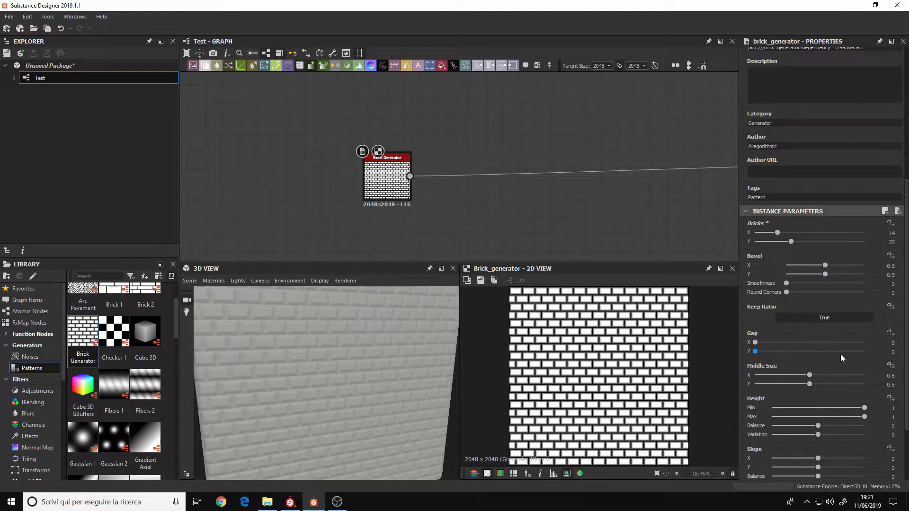
# - Add a Slope Blur Grayscale node and insert it between the Brick Generator and the downstream node
pyautogui.moveTo(467, 210); pyautogui.dragTo(379, 194, button='middle')
pyautogui.click(30, 357)
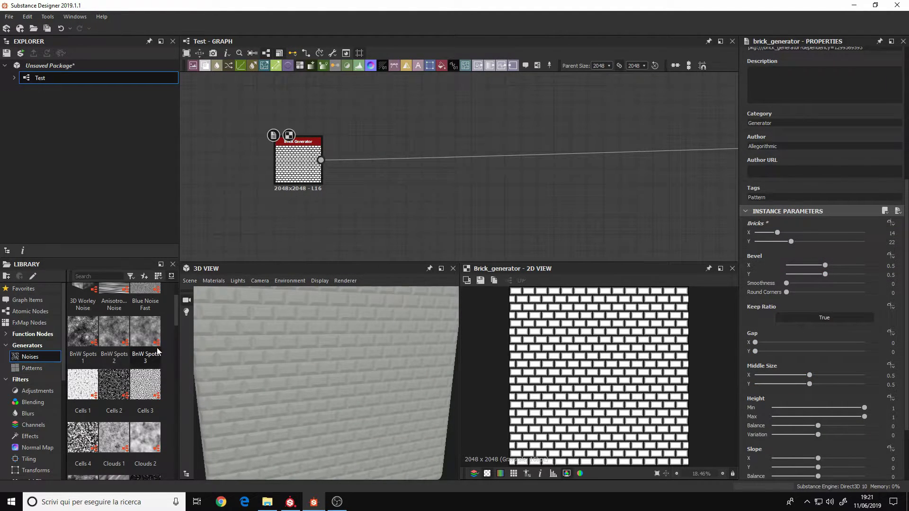
pyautogui.press('space')
pyautogui.write('slope')
pyautogui.press('Return')
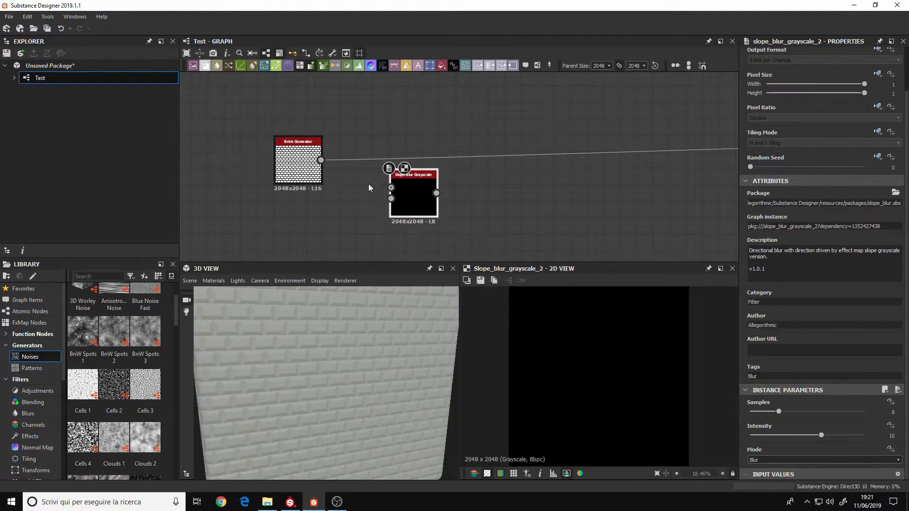
pyautogui.moveTo(321, 160); pyautogui.dragTo(391, 199)
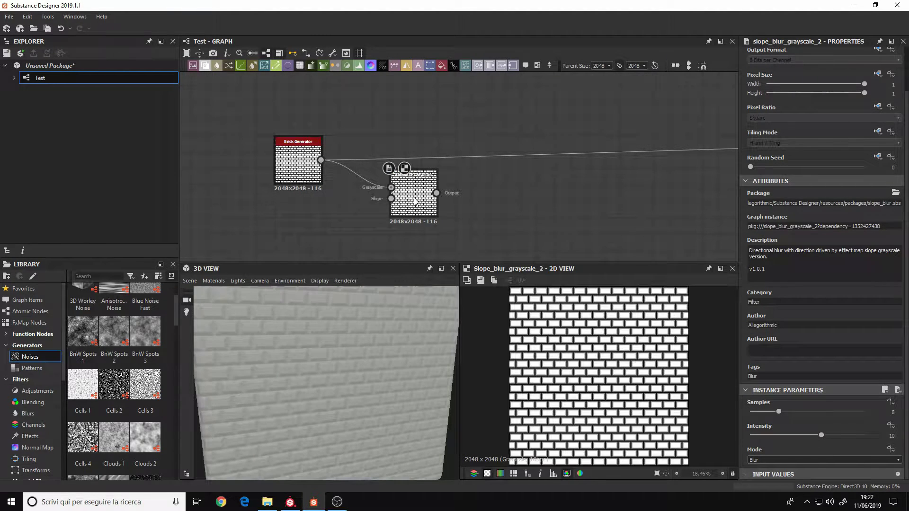
pyautogui.click(437, 193)
pyautogui.moveTo(640, 180); pyautogui.dragTo(686, 161, button='middle')
pyautogui.click(591, 174)
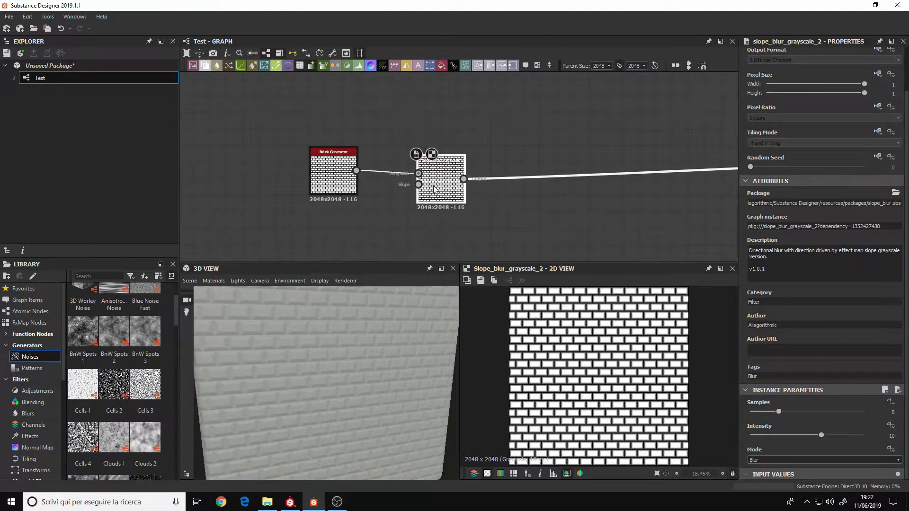
# - Set the Slope Blur Grayscale's samples to 32, adjust its intensity, and move the node farther from the Brick Generator
pyautogui.scroll(5, 686, 376)
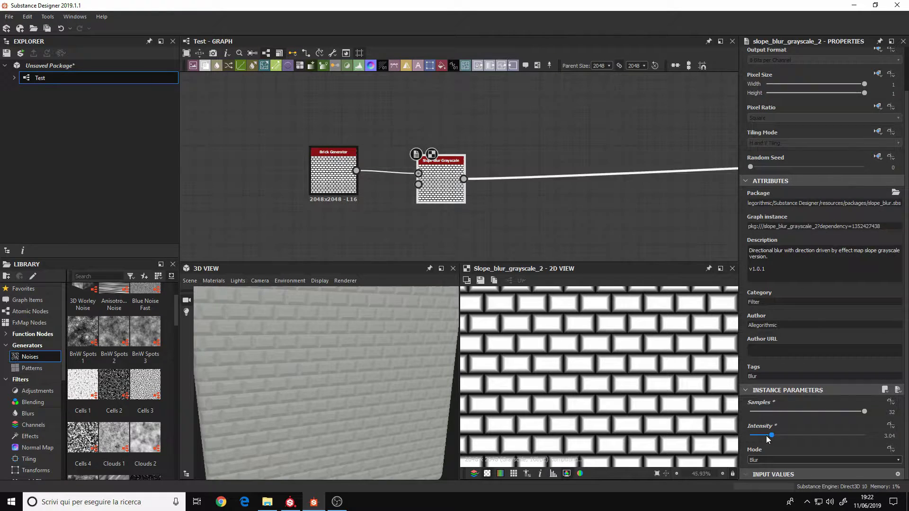
pyautogui.moveTo(766, 436); pyautogui.dragTo(816, 435)
pyautogui.moveTo(441, 179); pyautogui.dragTo(597, 171)
pyautogui.moveTo(352, 217); pyautogui.dragTo(394, 196, button='middle')
# - Add a Blend node and place it between the Brick Generator and the Slope Blur Grayscale
pyautogui.press('space')
pyautogui.click(427, 210)
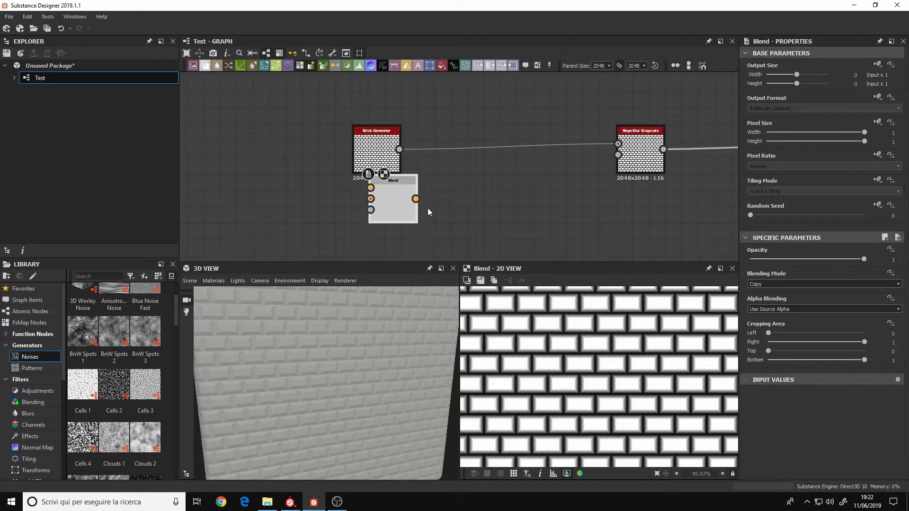
pyautogui.moveTo(402, 208); pyautogui.dragTo(518, 192)
pyautogui.moveTo(175, 315)
pyautogui.mouseDown()
pyautogui.moveTo(175, 351)
pyautogui.moveTo(174, 298)
pyautogui.mouseUp()
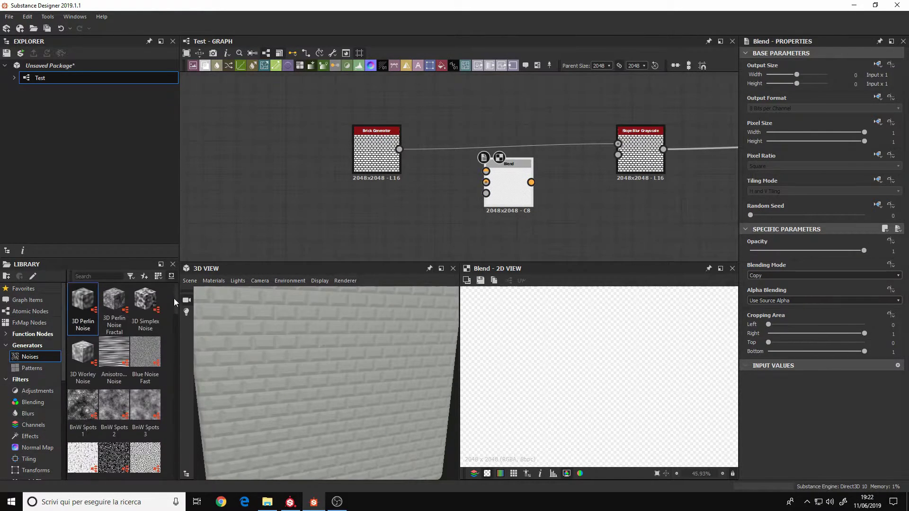
pyautogui.scroll(-5, 156, 319)
pyautogui.rightClick(326, 186)
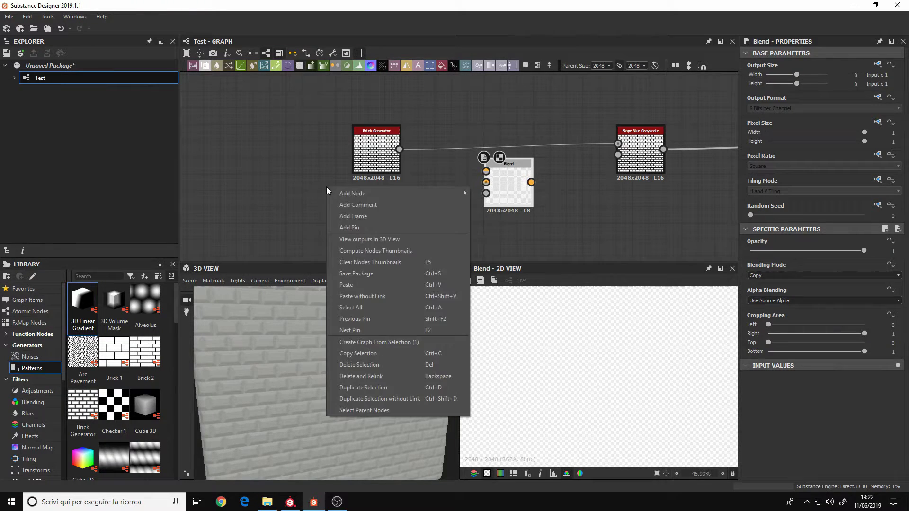
pyautogui.rightClick(318, 179)
pyautogui.moveTo(347, 190)
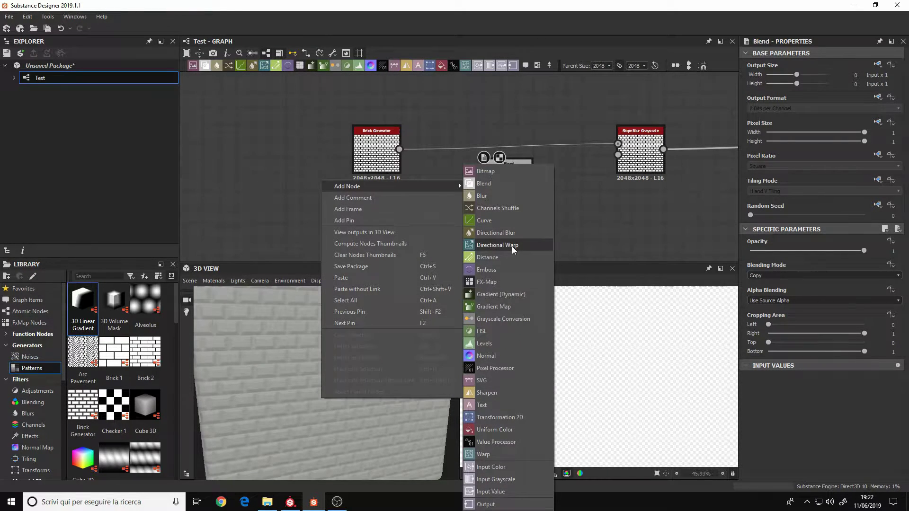
pyautogui.click(259, 158)
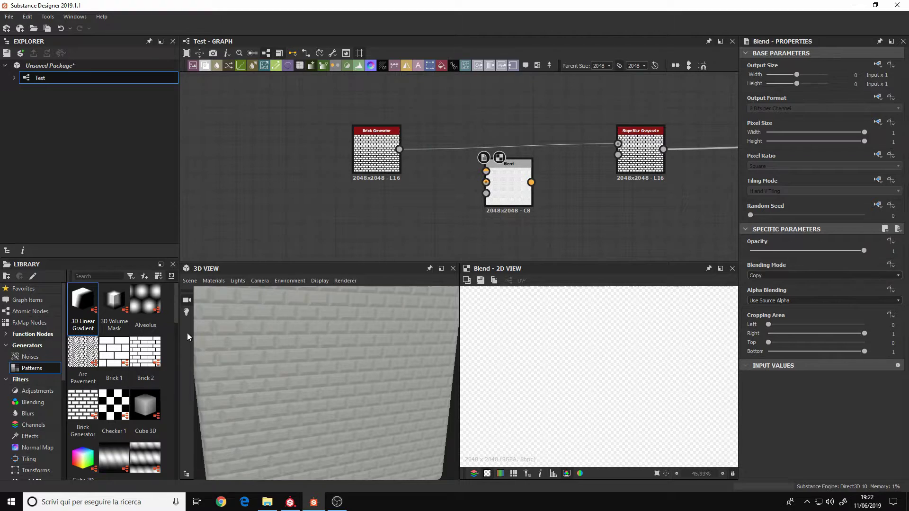
# - Add a Gaussian 2 pattern below the Brick Generator and set its tiling to 5
pyautogui.scroll(-3, 125, 356)
pyautogui.moveTo(231, 285); pyautogui.dragTo(268, 163)
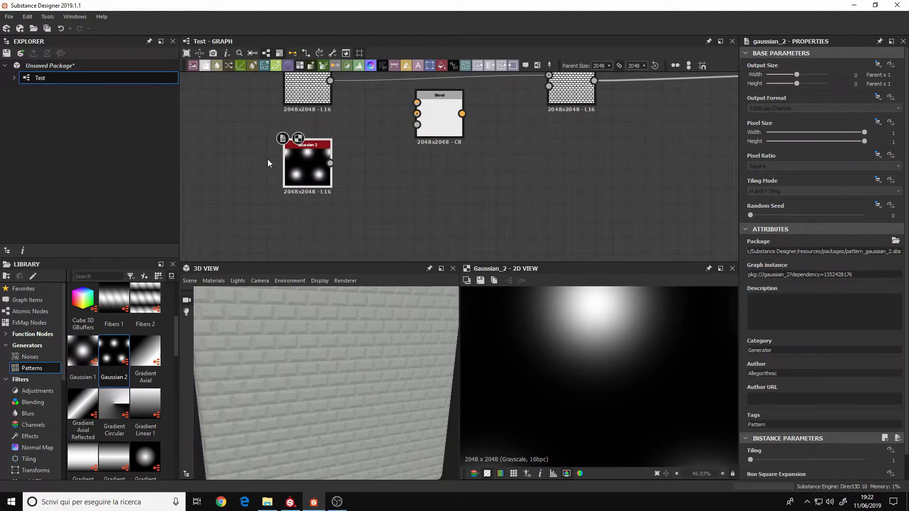
pyautogui.press('f')
pyautogui.scroll(-2, 805, 426)
pyautogui.moveTo(750, 434); pyautogui.dragTo(781, 435)
# - Connect the Brick Generator to the Blend's foreground and Gaussian 2 to its background, with the blending mode set to Add (Linear Dodge)
pyautogui.moveTo(364, 162); pyautogui.dragTo(383, 211, button='middle')
pyautogui.moveTo(349, 130); pyautogui.dragTo(436, 152)
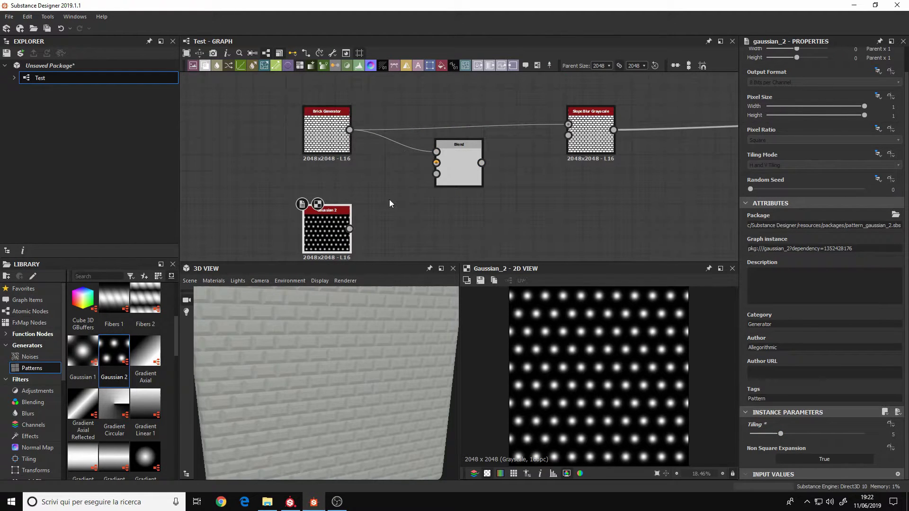
pyautogui.moveTo(349, 229); pyautogui.dragTo(436, 163)
pyautogui.click(464, 175)
pyautogui.click(760, 275)
pyautogui.click(767, 292)
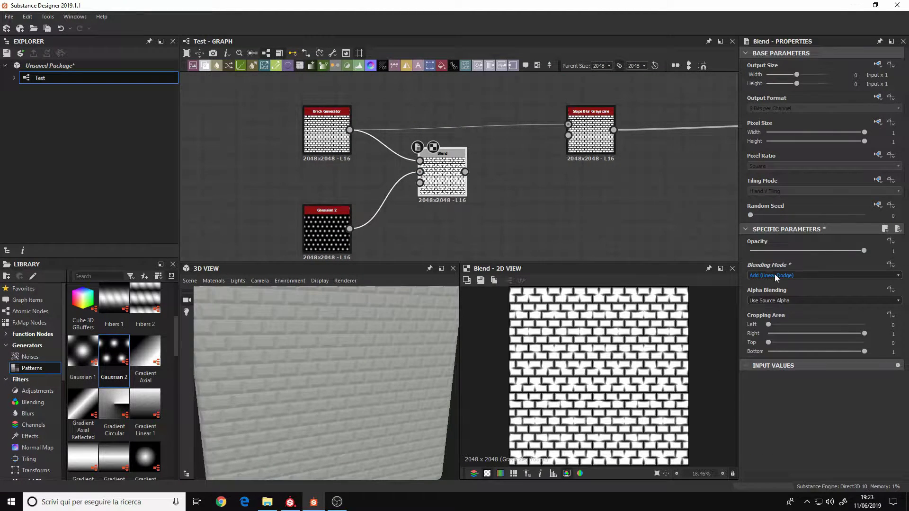
# - Feed the Blend output into the Slope Blur Grayscale and set the Blend's mode to Add Sub
pyautogui.moveTo(478, 171); pyautogui.dragTo(331, 162, button='middle')
pyautogui.moveTo(428, 120); pyautogui.dragTo(560, 118, button='middle')
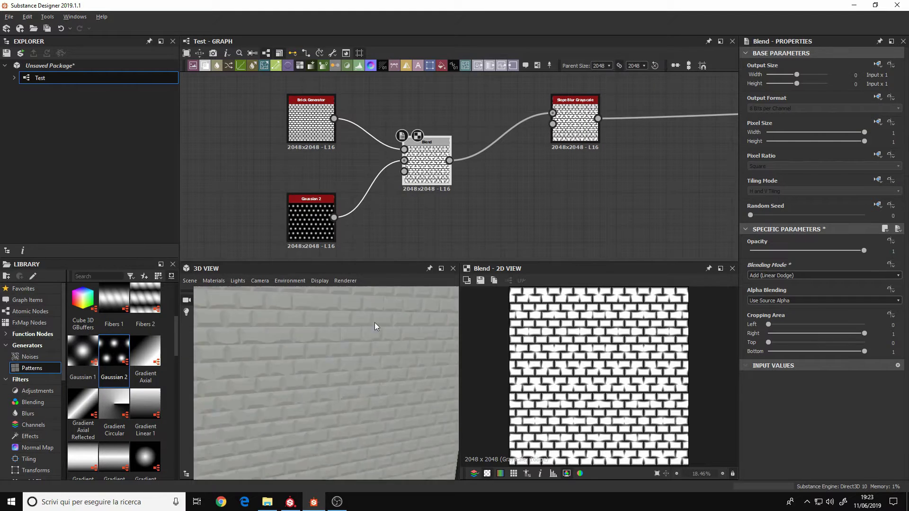
pyautogui.click(802, 275)
pyautogui.click(763, 320)
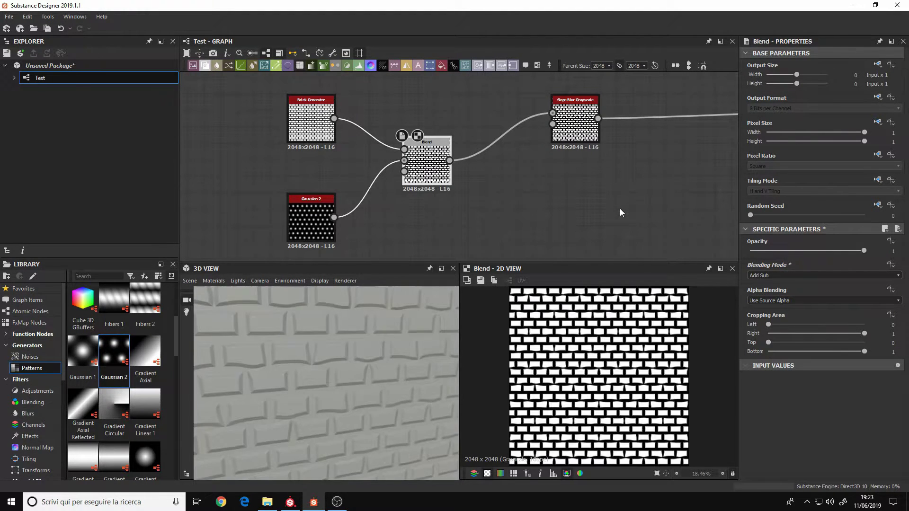
# - Compare the Blend's further blending modes through Overlay and restore Add Sub
pyautogui.press('Down')
pyautogui.press('Down')
pyautogui.press('Down')
pyautogui.press('Down')
pyautogui.press('Down')
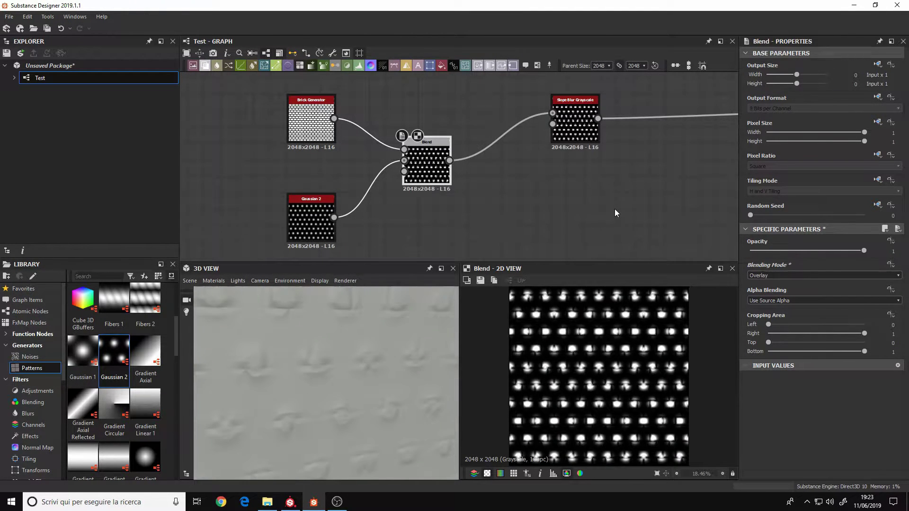
pyautogui.click(776, 275)
pyautogui.click(773, 295)
# - Delete the Slope Blur Grayscale node that follows the Blend
pyautogui.moveTo(502, 175); pyautogui.dragTo(399, 211, button='middle')
pyautogui.moveTo(473, 154); pyautogui.dragTo(620, 148)
pyautogui.click(338, 206)
pyautogui.click(618, 148)
pyautogui.press('Delete')
# - Add a Directional Warp node after the Blend and set its intensity to about 14
pyautogui.rightClick(456, 181)
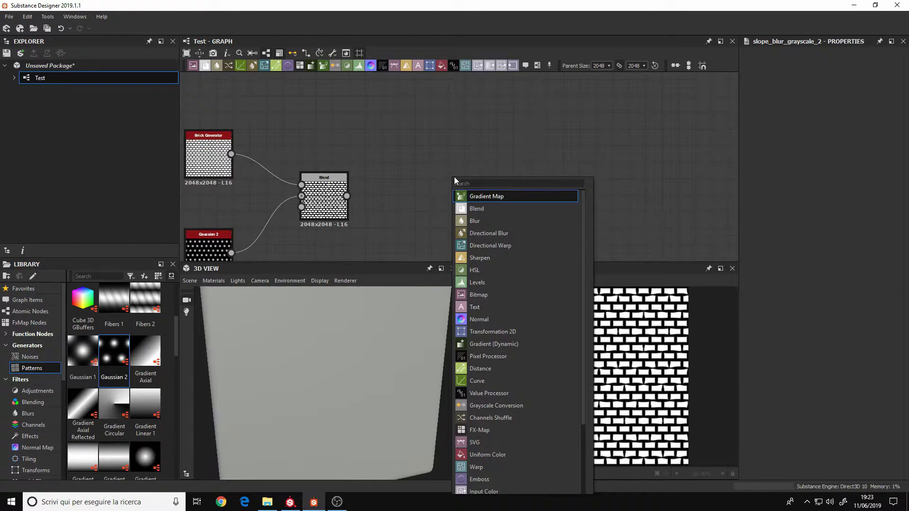
pyautogui.click(487, 258)
pyautogui.moveTo(825, 253); pyautogui.dragTo(834, 252)
pyautogui.scroll(-5, 651, 163)
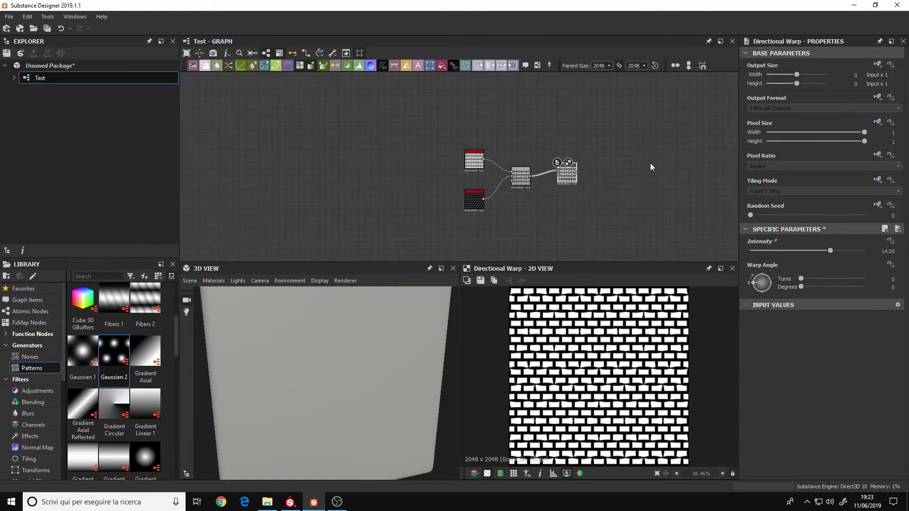
# - Connect the Directional Warp downstream and set its intensity to about 17.11 and warp angle to about 151 degrees
pyautogui.scroll(5, 690, 165)
pyautogui.click(403, 177)
pyautogui.moveTo(406, 177)
pyautogui.mouseDown(button='middle')
pyautogui.moveTo(265, 154)
pyautogui.moveTo(401, 182)
pyautogui.mouseUp(button='middle')
pyautogui.click(452, 141)
pyautogui.scroll(-8, 688, 226)
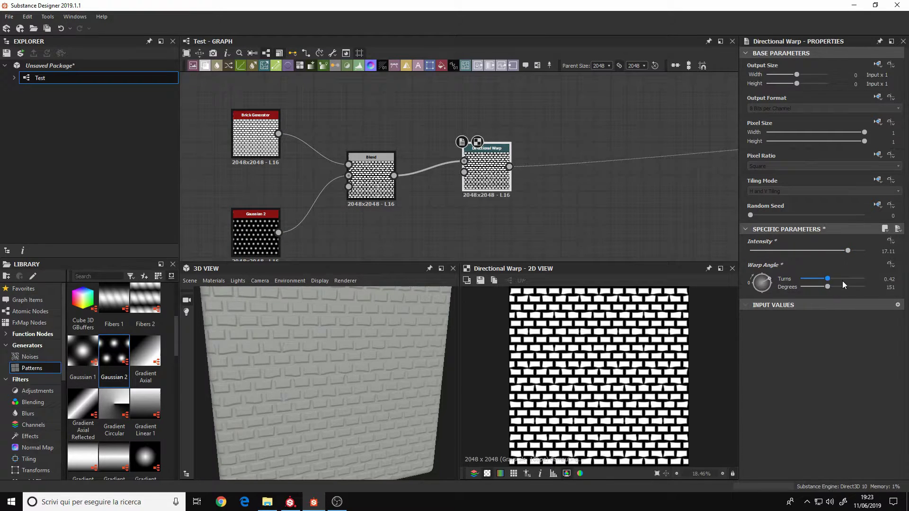
# - Delete the Directional Warp node and preview the Blend output
pyautogui.press('Delete')
pyautogui.doubleClick(379, 182)
pyautogui.moveTo(442, 179); pyautogui.dragTo(525, 143, button='middle')
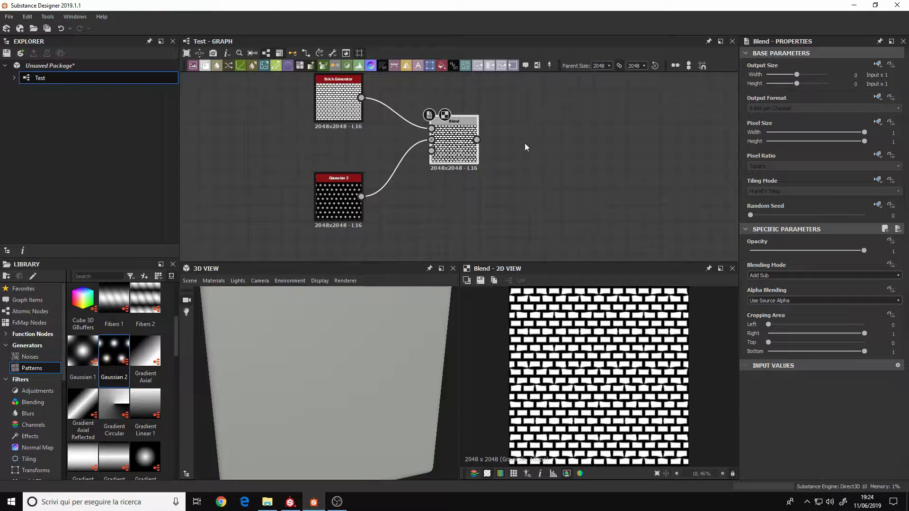
# - Replace the Brick Generator node with a Tile Generator
pyautogui.click(361, 121)
pyautogui.press('Delete')
pyautogui.press('space')
pyautogui.write('t')
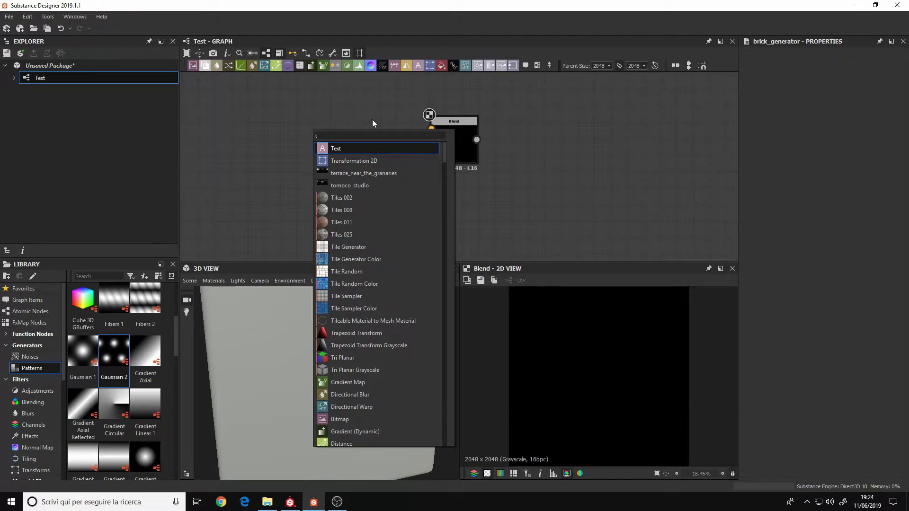
pyautogui.write('ile')
pyautogui.click(356, 197)
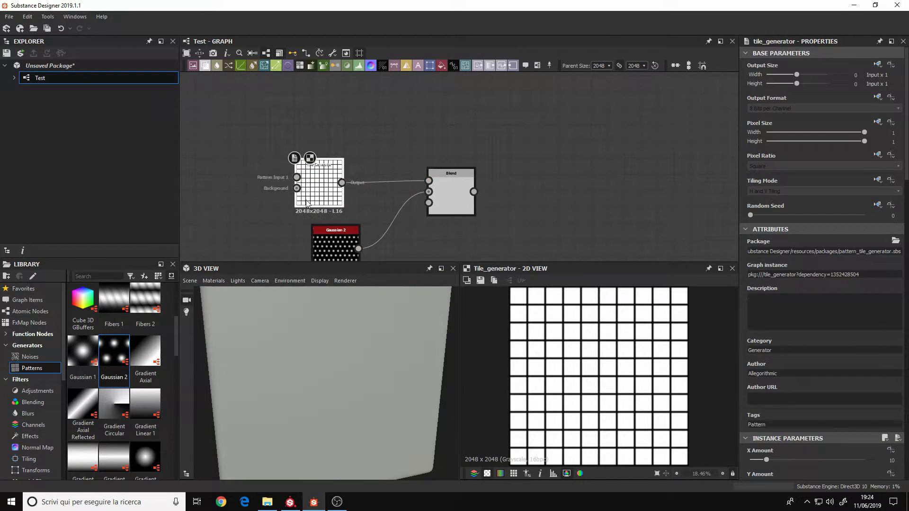
# - Position the Tile Generator above Gaussian 2 and connect the Blend output to the downstream node
pyautogui.moveTo(307, 204); pyautogui.dragTo(323, 203)
pyautogui.scroll(-4, 493, 180)
pyautogui.moveTo(474, 190); pyautogui.dragTo(543, 143)
pyautogui.scroll(5, 268, 147)
pyautogui.moveTo(268, 146); pyautogui.dragTo(324, 194, button='middle')
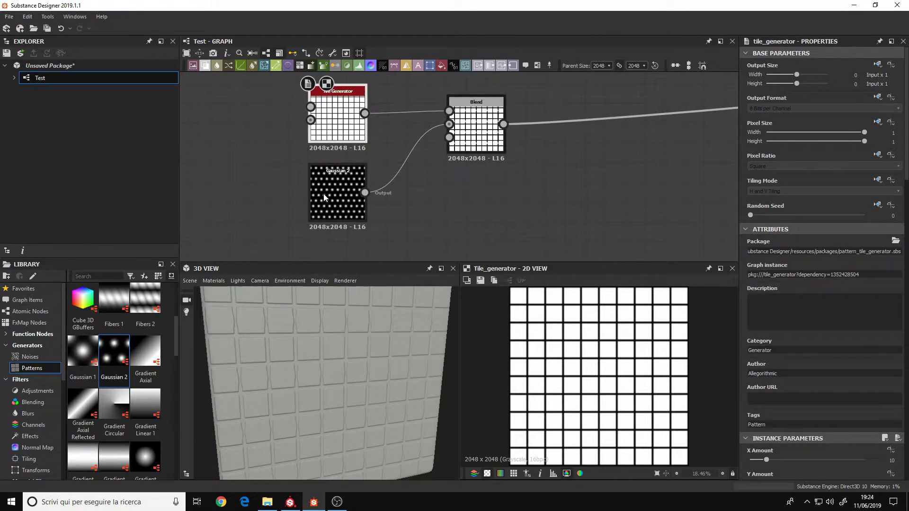
# - Replace the Gaussian 2 node with Grunge Map 005 and connect it to the Blend's background input
pyautogui.click(324, 197)
pyautogui.press('Delete')
pyautogui.press('space')
pyautogui.write('grun')
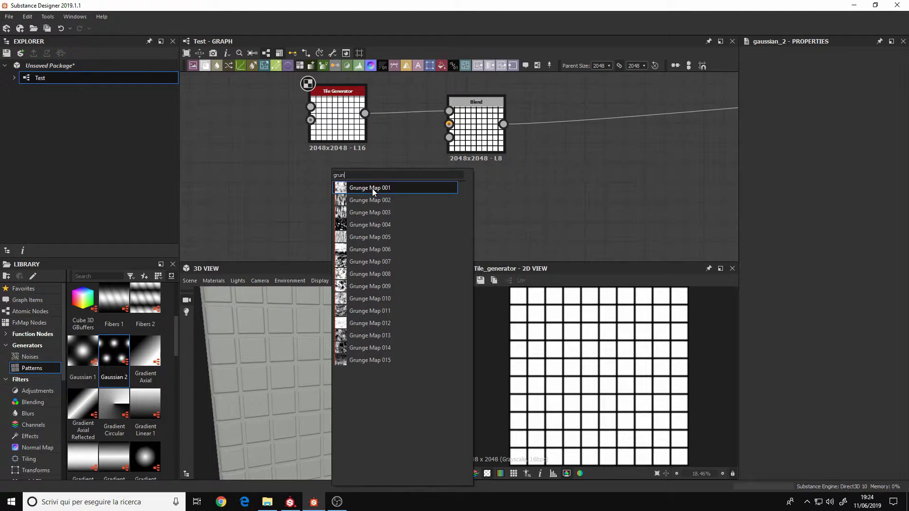
pyautogui.click(370, 237)
pyautogui.moveTo(346, 180); pyautogui.dragTo(345, 239)
pyautogui.moveTo(411, 207); pyautogui.dragTo(411, 171, button='middle')
pyautogui.moveTo(365, 195); pyautogui.dragTo(449, 88)
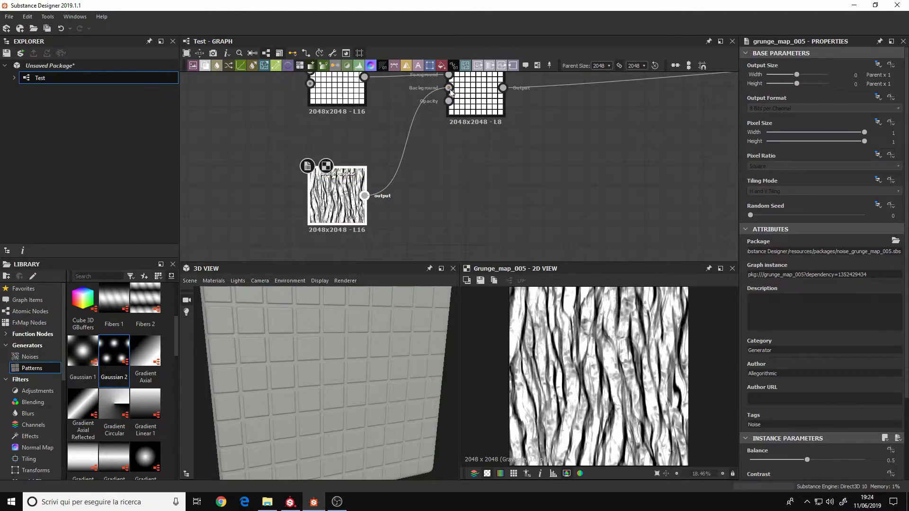
# - Compare the Blend's modes from Add (Linear Dodge) through Multiply and restore Add Sub
pyautogui.click(462, 97)
pyautogui.click(825, 276)
pyautogui.click(789, 285)
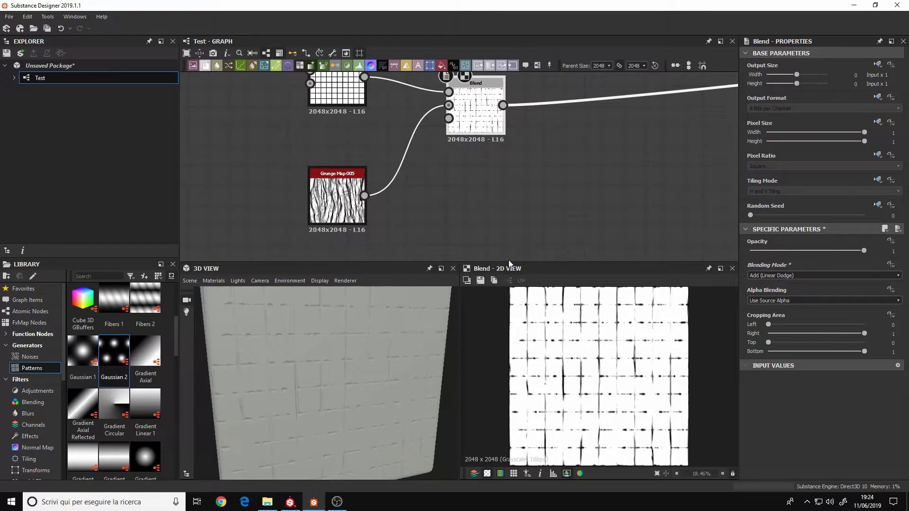
pyautogui.scroll(3, 379, 312)
pyautogui.press('Down')
pyautogui.press('Down')
pyautogui.press('Down')
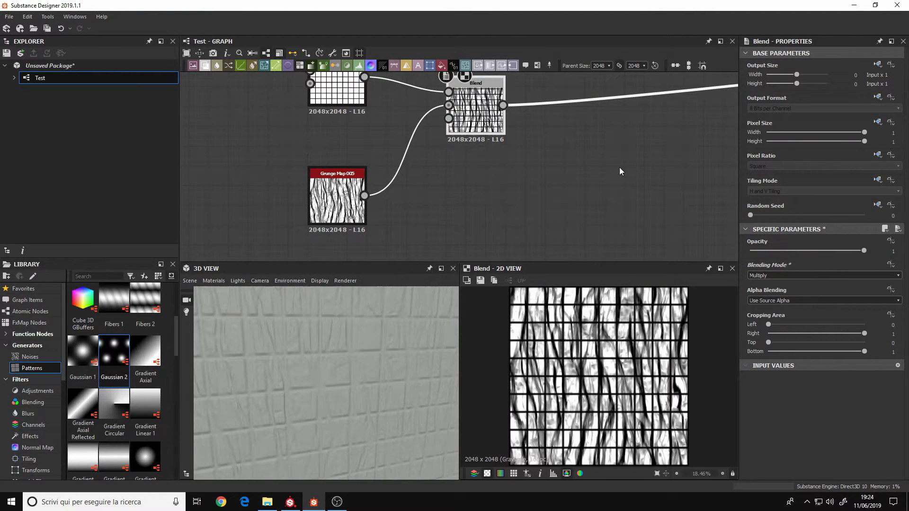
pyautogui.scroll(-2, 360, 356)
pyautogui.moveTo(377, 111); pyautogui.dragTo(391, 142, button='middle')
# - Insert a Levels node between Grunge Map 005 and the Blend, and preview the Blend output
pyautogui.doubleClick(351, 222)
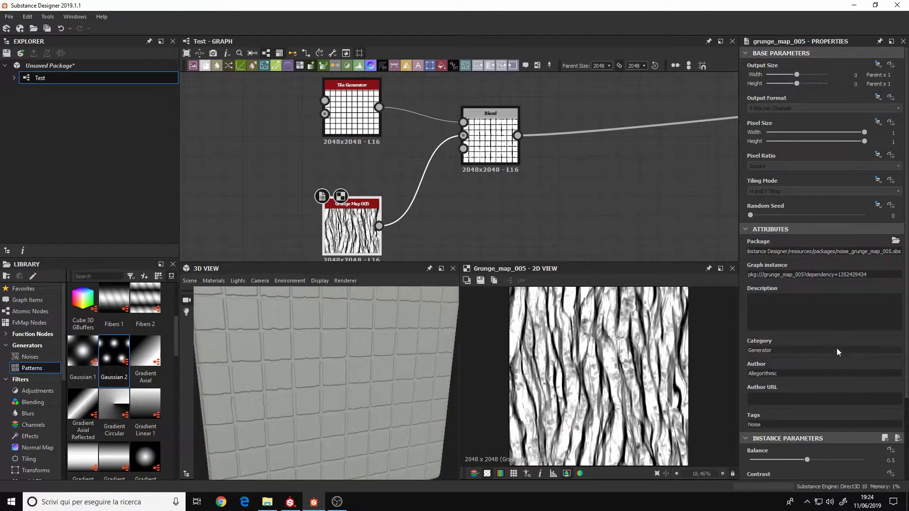
pyautogui.scroll(-3, 836, 348)
pyautogui.moveTo(371, 239); pyautogui.dragTo(293, 228)
pyautogui.press('space')
pyautogui.write('l')
pyautogui.click(428, 217)
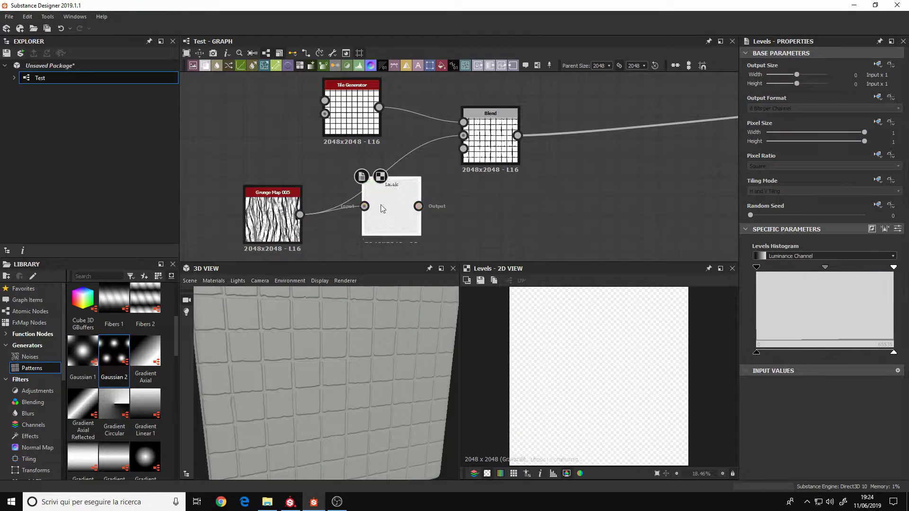
pyautogui.click(354, 113)
pyautogui.doubleClick(490, 137)
# - Try the Bell and Waves patterns on the Tile Generator
pyautogui.click(359, 128)
pyautogui.scroll(-10, 837, 327)
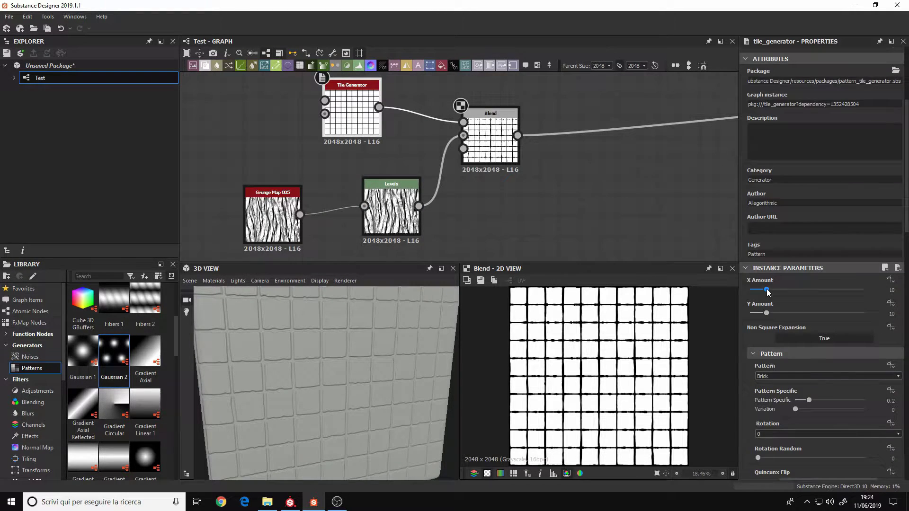
pyautogui.click(783, 261)
pyautogui.click(782, 269)
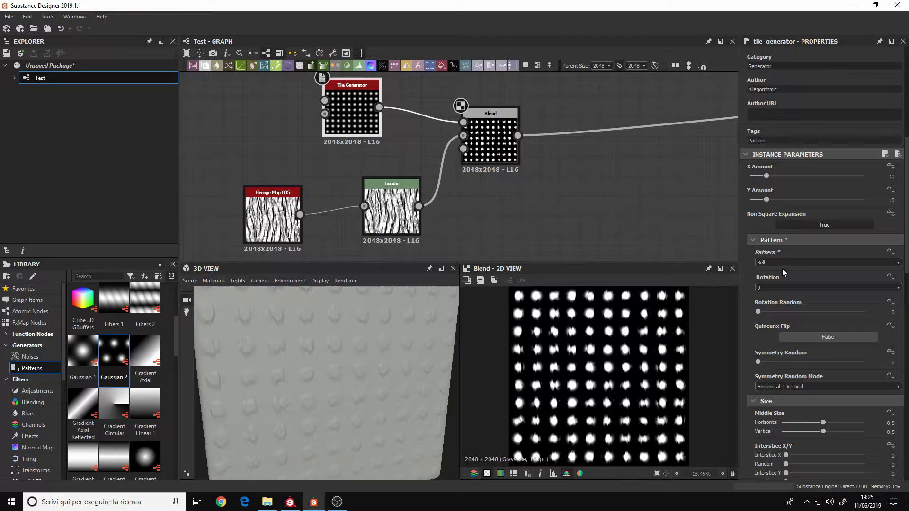
pyautogui.click(782, 262)
pyautogui.click(782, 294)
# - Try the Square pattern on the Tile Generator, restore Brick, and review its size and position parameters
pyautogui.click(782, 262)
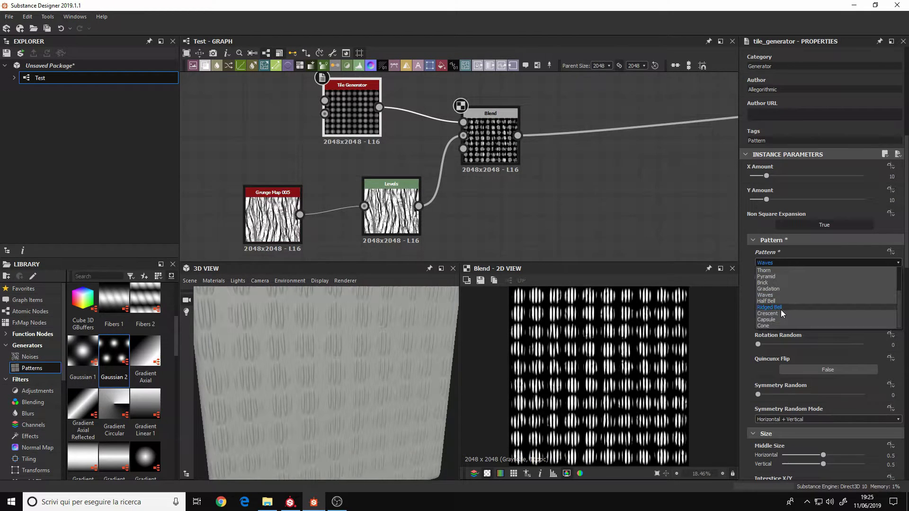
pyautogui.scroll(2, 774, 282)
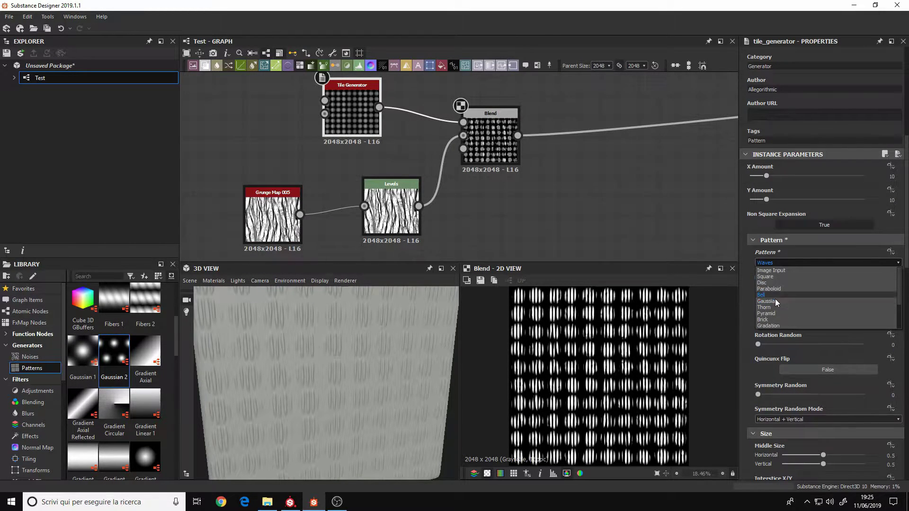
pyautogui.click(776, 277)
pyautogui.click(777, 263)
pyautogui.click(828, 320)
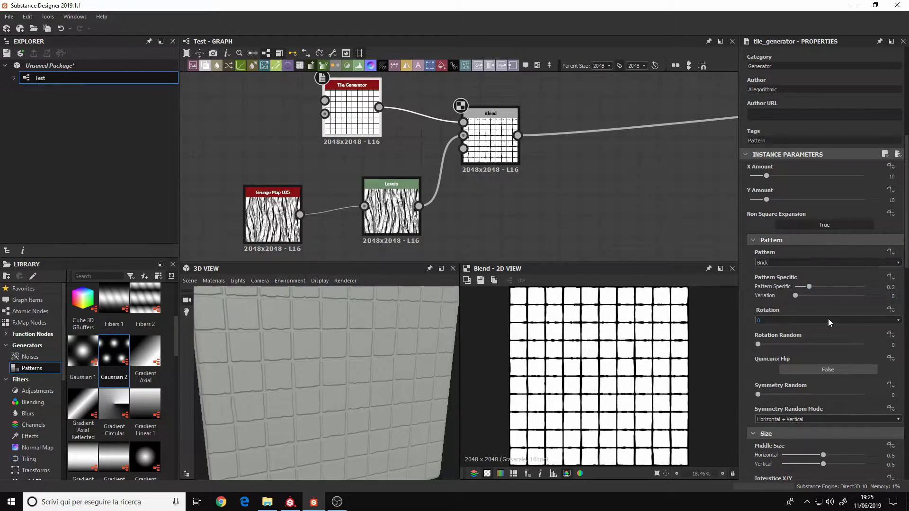
pyautogui.scroll(-2, 772, 280)
pyautogui.scroll(-6, 838, 312)
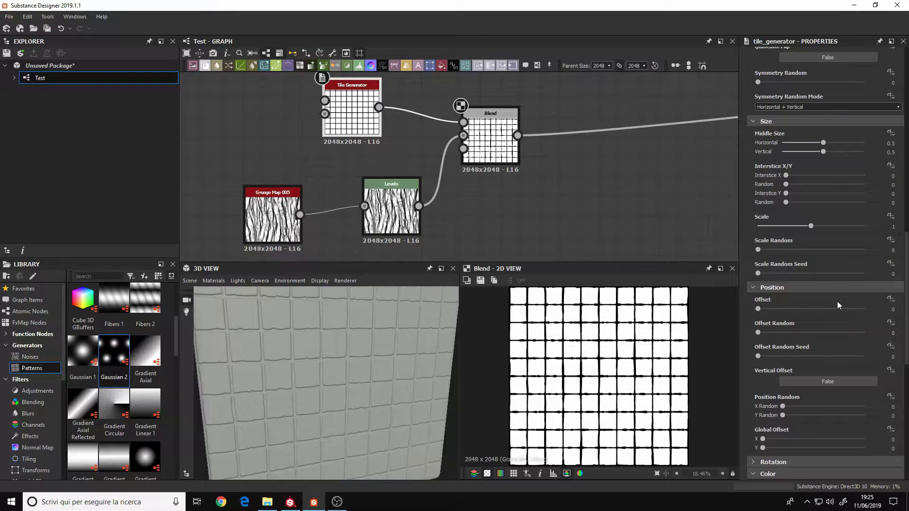
# - Shift the Levels histogram's input midtone towards the white end to darken the grunge map while previewing the Blend
pyautogui.click(397, 210)
pyautogui.moveTo(893, 267)
pyautogui.mouseDown()
pyautogui.moveTo(801, 268)
pyautogui.moveTo(893, 268)
pyautogui.mouseUp()
pyautogui.doubleClick(481, 160)
pyautogui.click(391, 209)
pyautogui.moveTo(756, 267)
pyautogui.mouseDown()
pyautogui.moveTo(838, 267)
pyautogui.moveTo(756, 268)
pyautogui.mouseUp()
pyautogui.moveTo(759, 352); pyautogui.dragTo(667, 359)
pyautogui.moveTo(893, 352)
pyautogui.mouseDown()
pyautogui.moveTo(788, 353)
pyautogui.moveTo(908, 350)
pyautogui.mouseUp()
pyautogui.moveTo(824, 267)
pyautogui.mouseDown()
pyautogui.moveTo(805, 268)
pyautogui.moveTo(874, 267)
pyautogui.mouseUp()
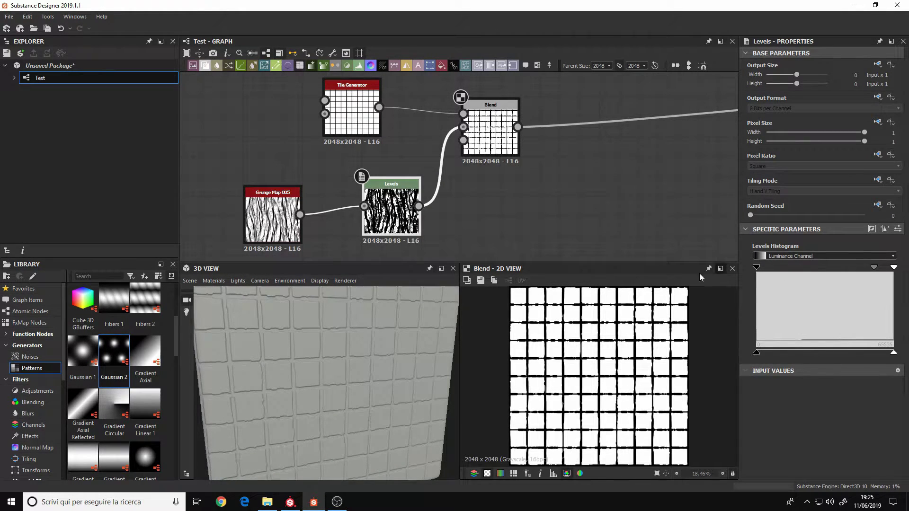
# - Try adding a Grunge Map 015 node near the Blend
pyautogui.click(472, 145)
pyautogui.scroll(-2, 318, 206)
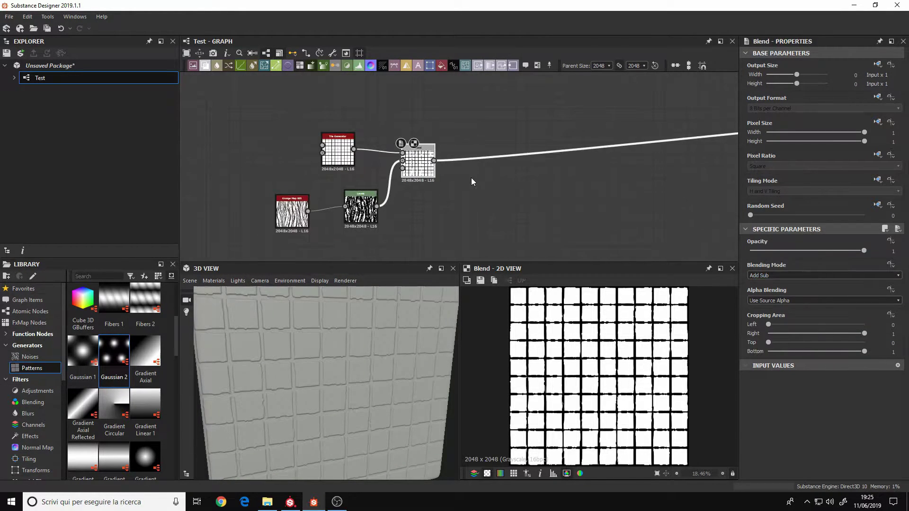
pyautogui.press('space')
pyautogui.write('grun')
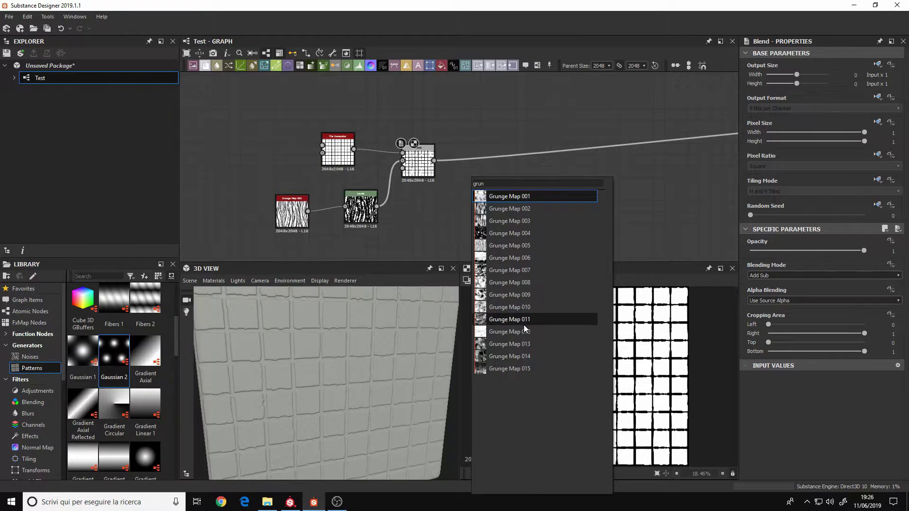
pyautogui.click(509, 369)
pyautogui.moveTo(488, 165); pyautogui.dragTo(416, 137)
pyautogui.press('space')
pyautogui.press('Escape')
pyautogui.scroll(-3, 468, 163)
pyautogui.doubleClick(447, 189)
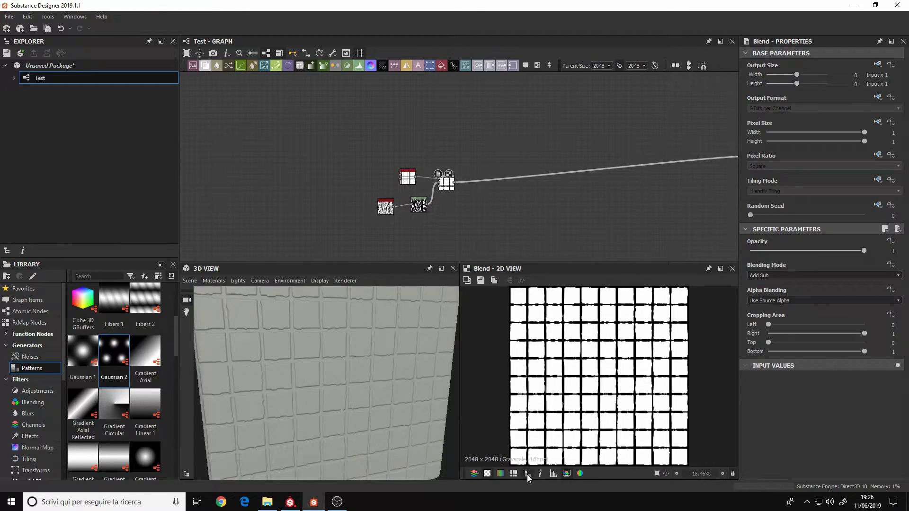
pyautogui.scroll(-5, 567, 227)
pyautogui.moveTo(586, 226); pyautogui.dragTo(472, 206, button='middle')
pyautogui.press('f')
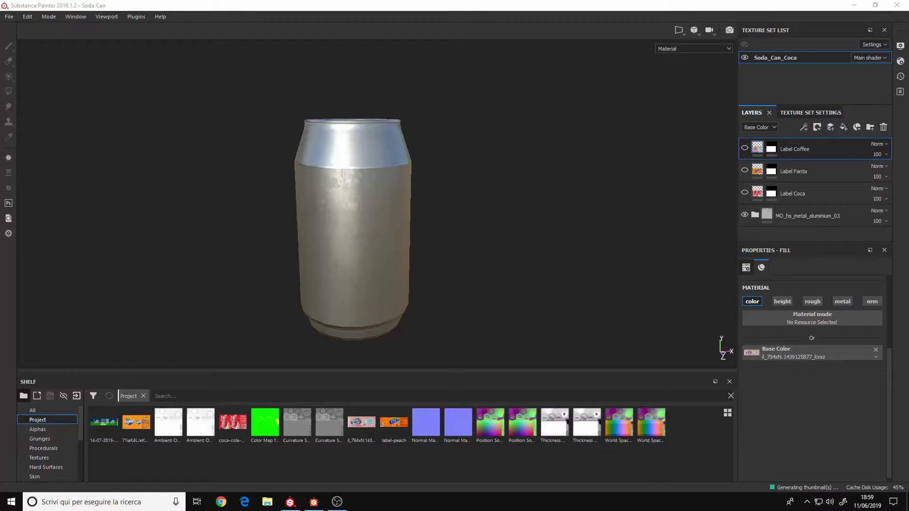
# - In Substance Painter, add a fill layer above Label Coffee and name it Label Coke
pyautogui.click(844, 126)
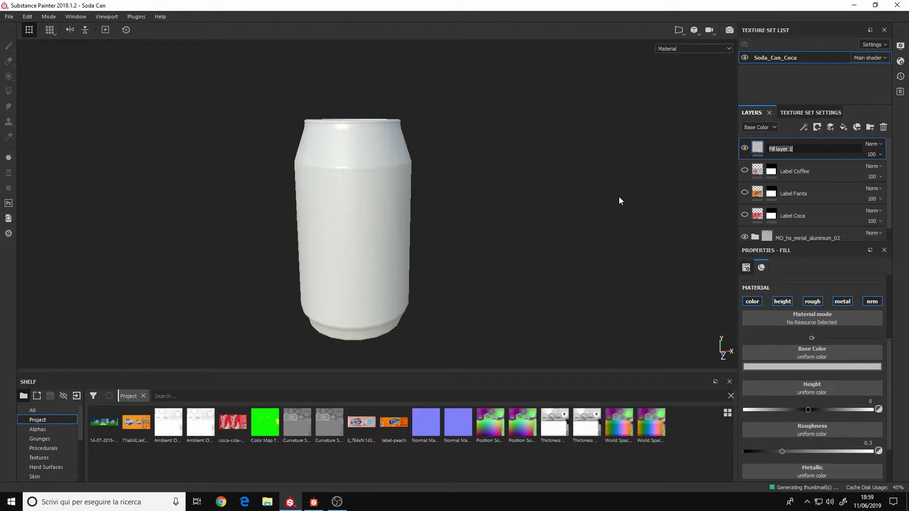
pyautogui.write('Label Coke')
pyautogui.press('Return')
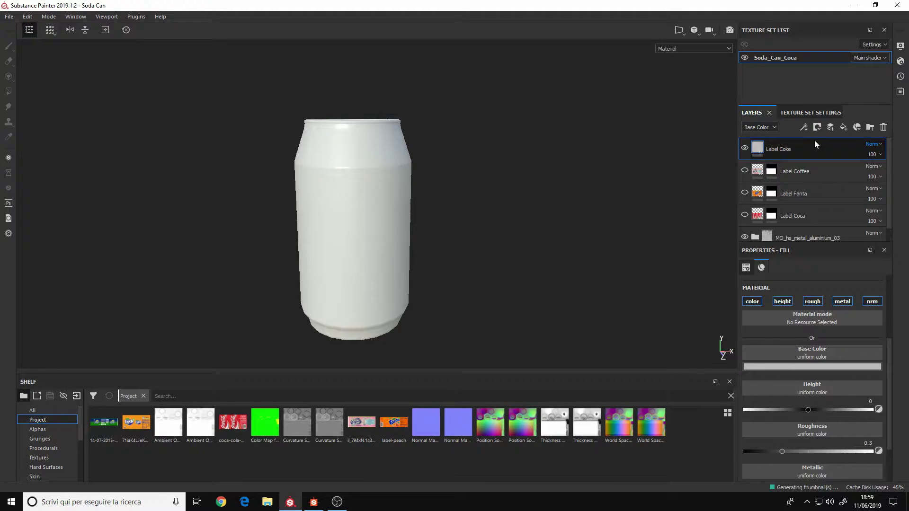
# - Limit the Label Coke layer to the color channel by disabling height, rough, metal and nrm
pyautogui.rightClick(802, 149)
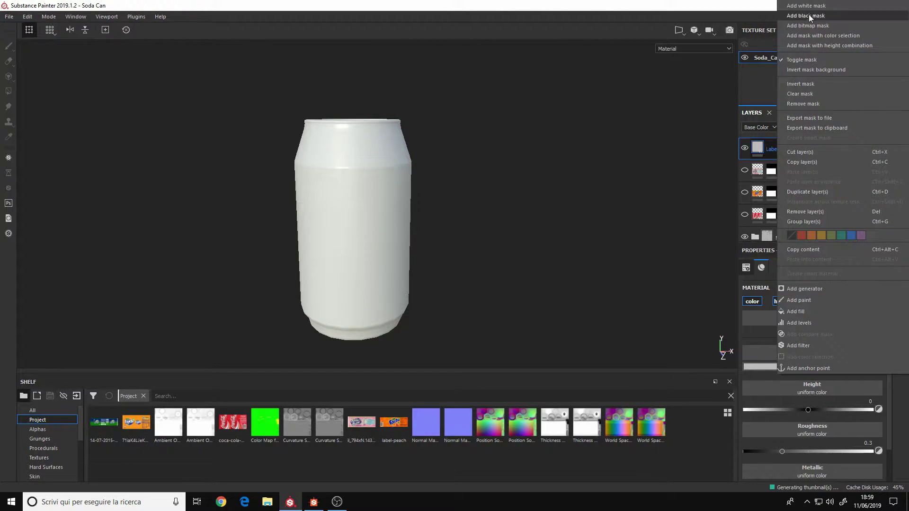
pyautogui.click(758, 327)
pyautogui.click(782, 302)
pyautogui.click(811, 301)
pyautogui.click(842, 302)
pyautogui.click(875, 302)
pyautogui.click(803, 144)
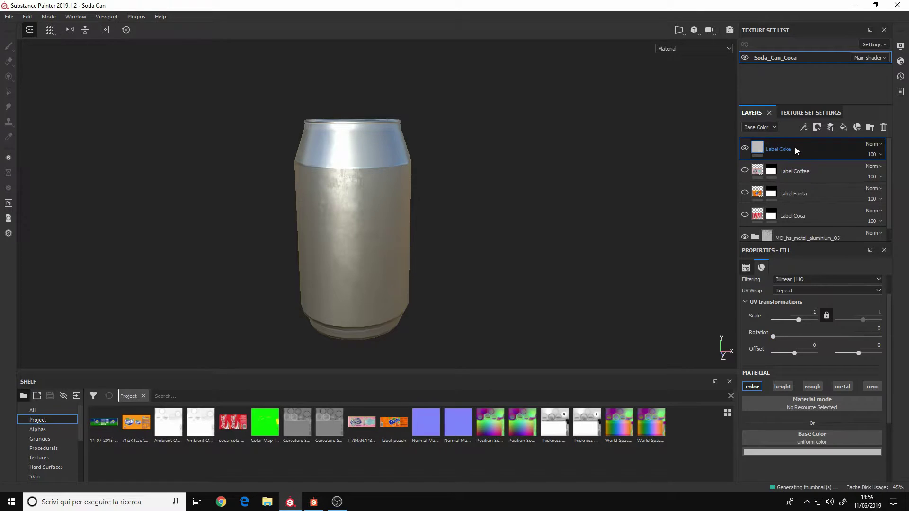
# - Assign the project's coca-cola image as the Label Coke layer's base color and inspect the can from another angle
pyautogui.moveTo(234, 428); pyautogui.dragTo(342, 441)
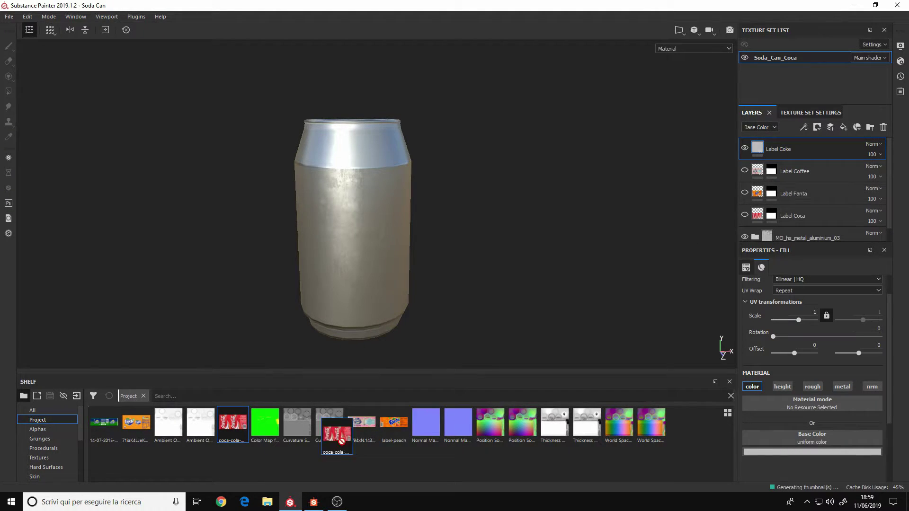
pyautogui.moveTo(823, 438); pyautogui.dragTo(822, 438)
pyautogui.keyDown('alt'); pyautogui.moveTo(403, 213); pyautogui.dragTo(448, 239); pyautogui.keyUp('alt')
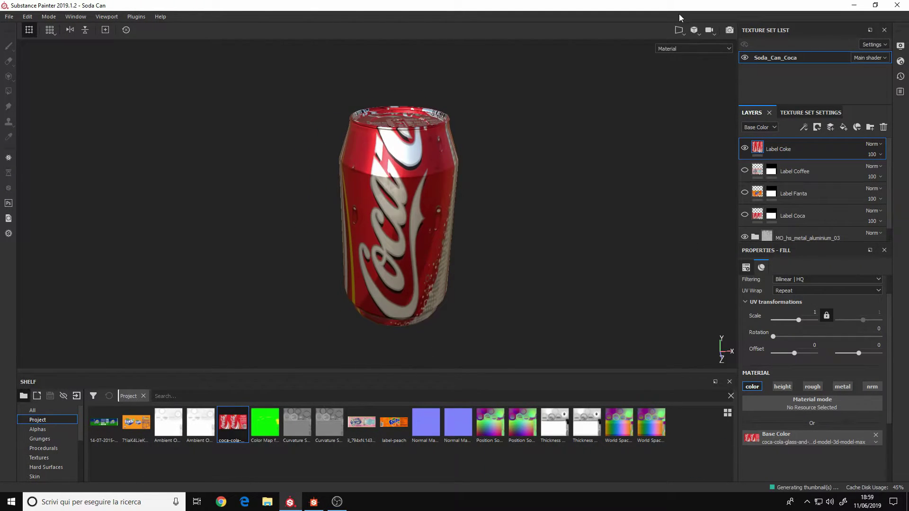
# - Show the 3D and 2D views side by side and add a black mask to the Label Coke layer
pyautogui.click(681, 30)
pyautogui.click(695, 46)
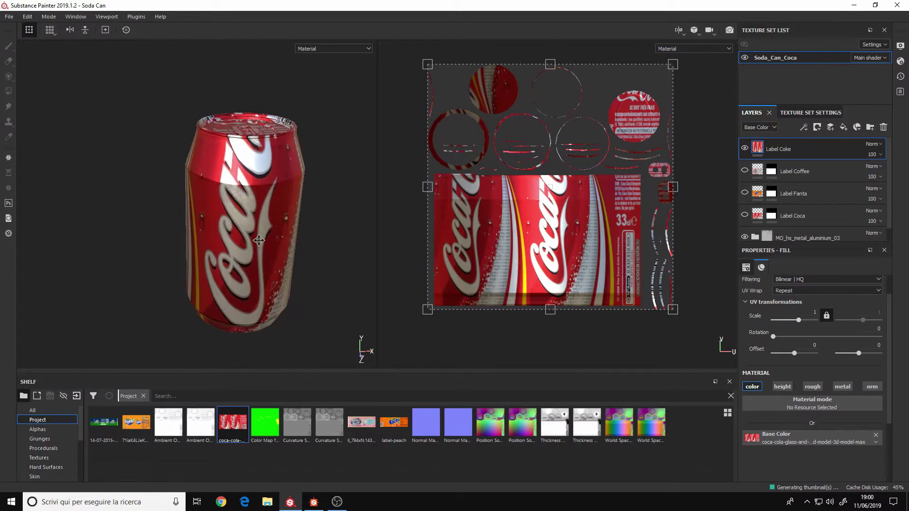
pyautogui.rightClick(794, 150)
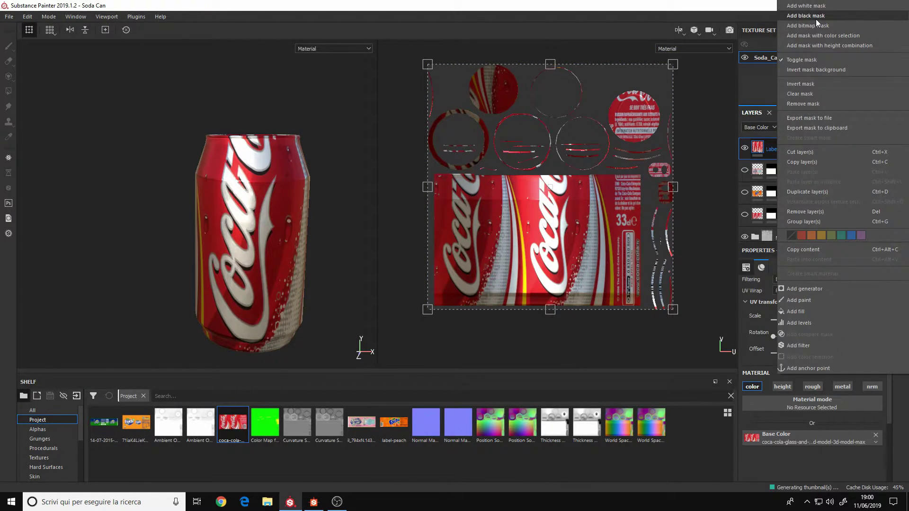
pyautogui.click(819, 18)
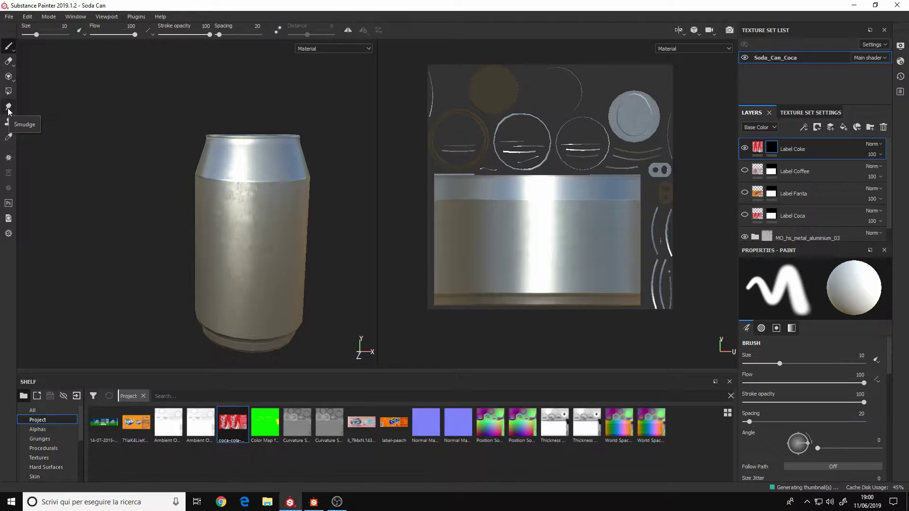
# - Reveal the label on the can body by filling its UV shell in the mask with Polygon Fill in UV chunk mode
pyautogui.click(8, 92)
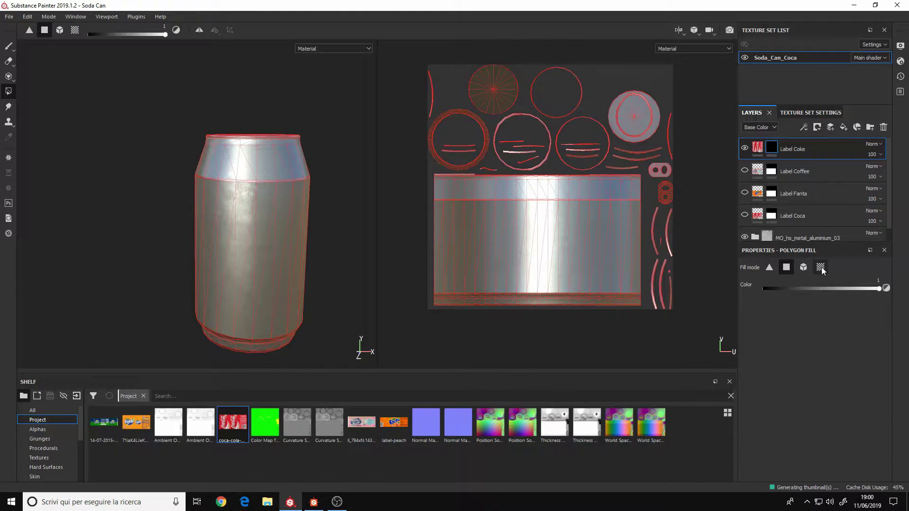
pyautogui.click(520, 232)
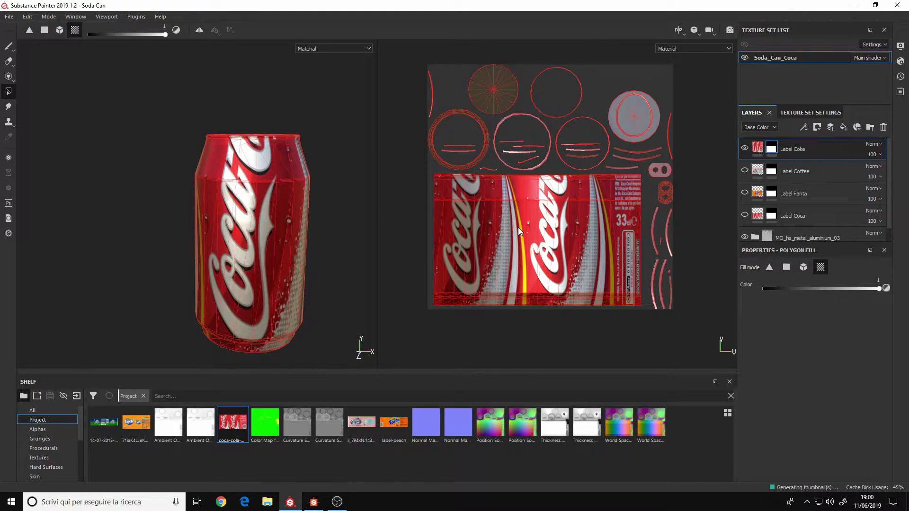
pyautogui.click(9, 46)
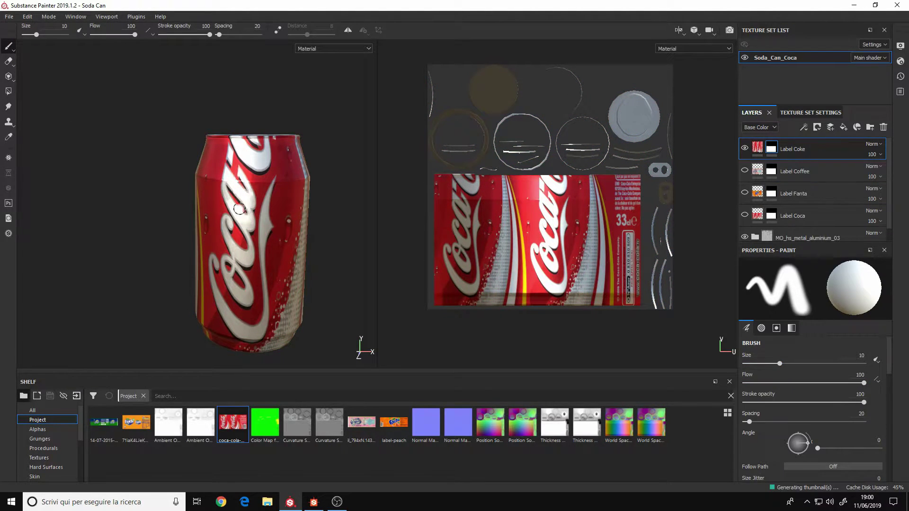
pyautogui.keyDown('alt'); pyautogui.moveTo(239, 209); pyautogui.dragTo(265, 209); pyautogui.keyUp('alt')
# - Squash the Label Coke image vertically to a scale of about 1.88 and set its UV Wrap to None
pyautogui.click(766, 152)
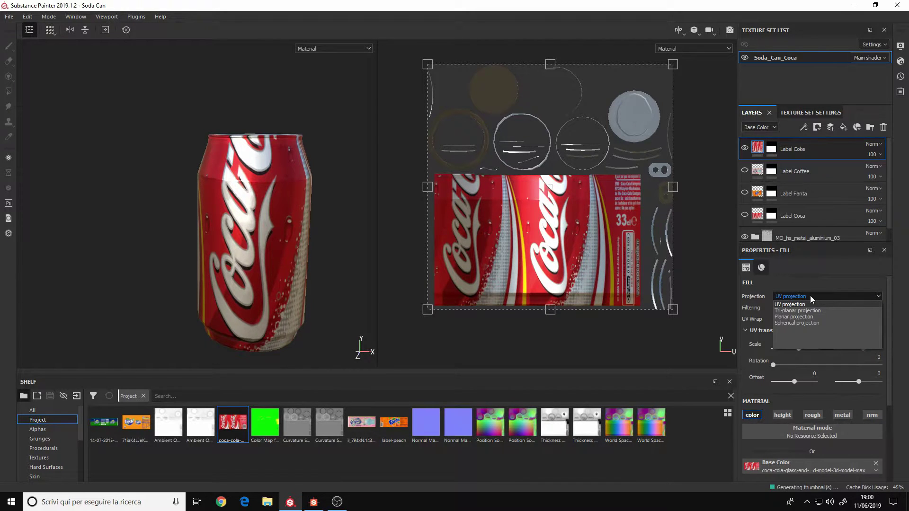
pyautogui.click(811, 297)
pyautogui.moveTo(550, 60); pyautogui.dragTo(556, 186)
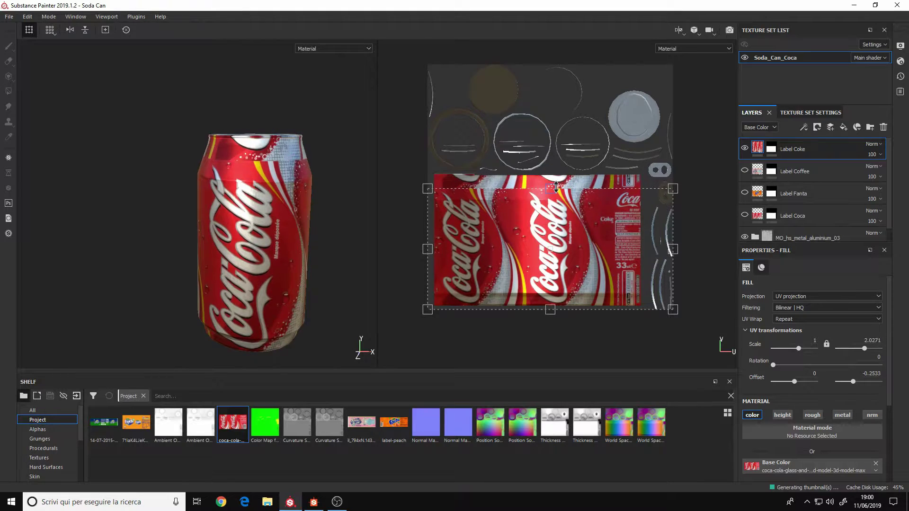
pyautogui.click(823, 319)
pyautogui.click(813, 328)
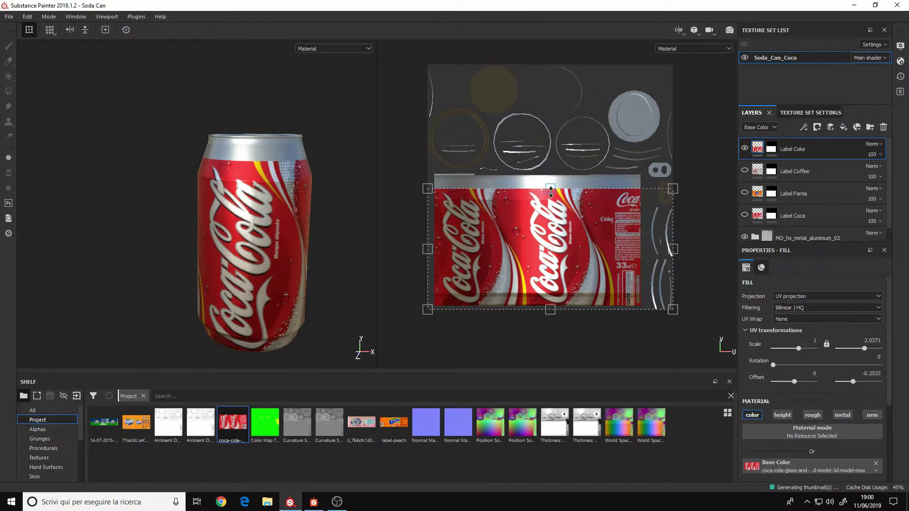
pyautogui.moveTo(550, 191); pyautogui.dragTo(551, 182)
# - Narrow the Label Coke image to the can body's UV width, with a horizontal scale of about 1.18
pyautogui.moveTo(673, 245); pyautogui.dragTo(641, 244)
pyautogui.keyDown('alt'); pyautogui.moveTo(359, 222); pyautogui.dragTo(294, 244); pyautogui.keyUp('alt')
pyautogui.moveTo(427, 244); pyautogui.dragTo(434, 244)
pyautogui.keyDown('alt'); pyautogui.moveTo(360, 245); pyautogui.dragTo(312, 204); pyautogui.keyUp('alt')
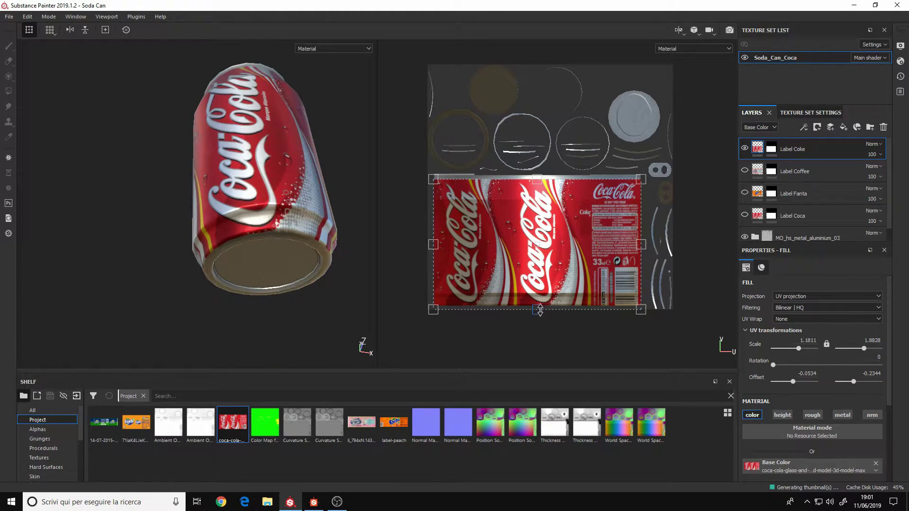
# - Raise the label image's lower edge above the can's base, giving a vertical scale of about 2.14, and check the can
pyautogui.moveTo(536, 310); pyautogui.dragTo(540, 294)
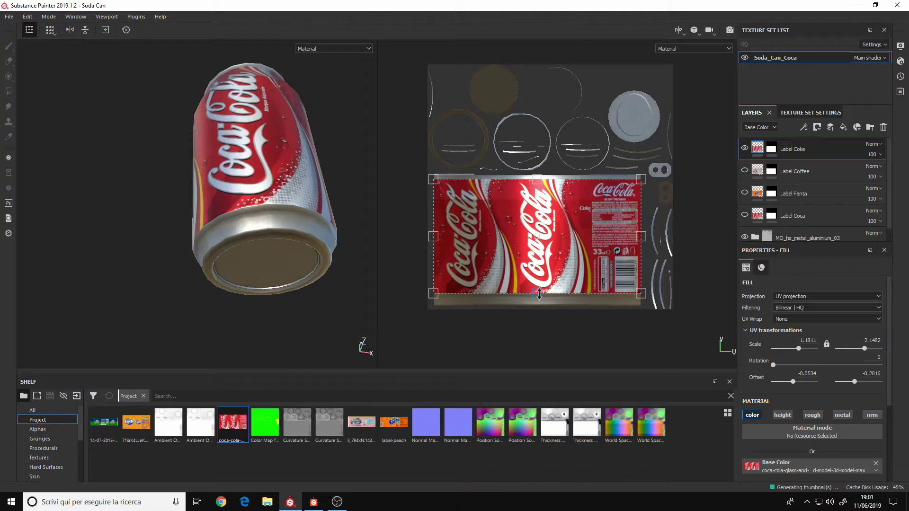
pyautogui.keyDown('alt'); pyautogui.moveTo(310, 195); pyautogui.dragTo(284, 222); pyautogui.keyUp('alt')
pyautogui.keyDown('alt'); pyautogui.moveTo(284, 223); pyautogui.dragTo(252, 106, button='right'); pyautogui.keyUp('alt')
pyautogui.keyDown('alt'); pyautogui.moveTo(292, 233); pyautogui.dragTo(304, 215); pyautogui.keyUp('alt')
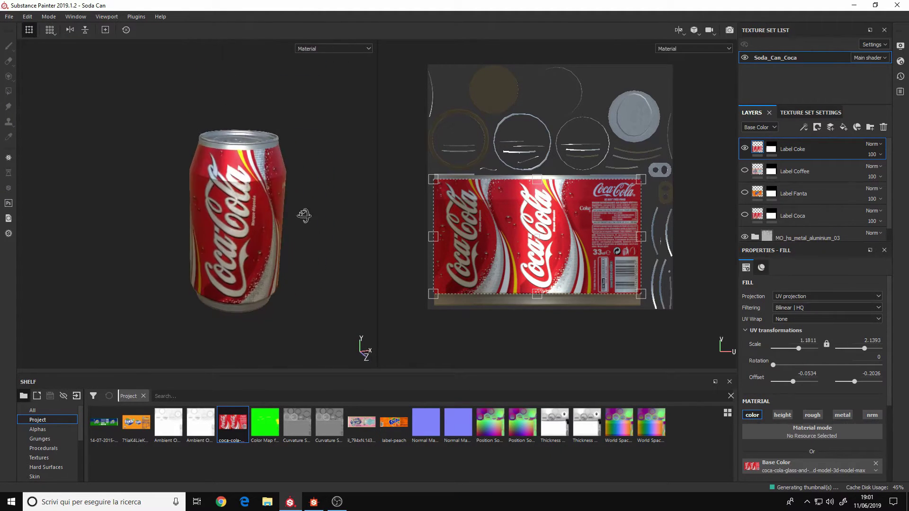
pyautogui.keyDown('alt'); pyautogui.moveTo(305, 215); pyautogui.dragTo(288, 233, button='middle'); pyautogui.keyUp('alt')
pyautogui.keyDown('alt'); pyautogui.moveTo(288, 234); pyautogui.dragTo(272, 213); pyautogui.keyUp('alt')
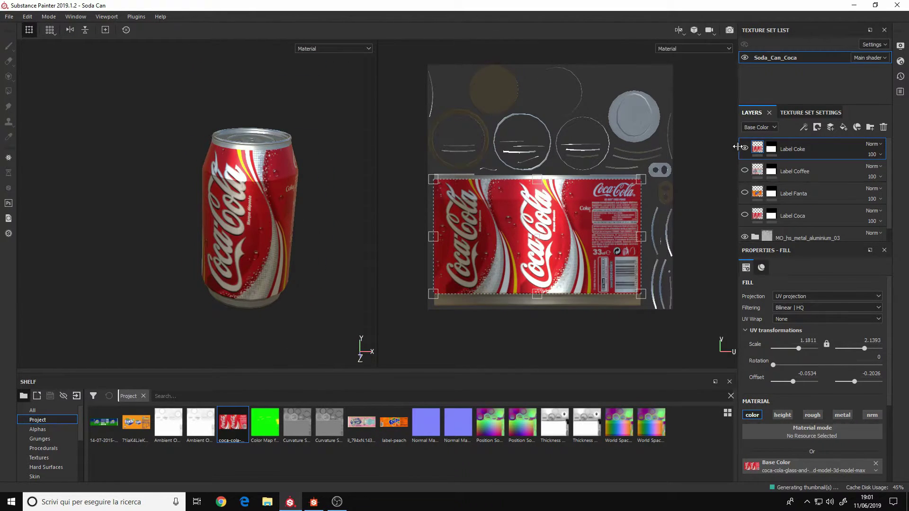
# - Return to the 3D-only view, hide Label Coke, and preview the Label Coca, Label Fanta and Label Coffee layers one by one
pyautogui.click(679, 29)
pyautogui.click(744, 148)
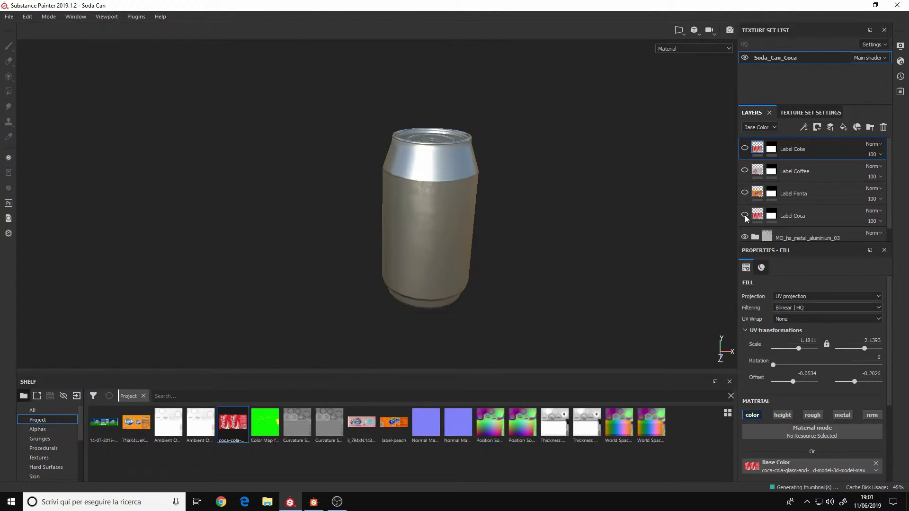
pyautogui.click(745, 214)
pyautogui.click(745, 213)
pyautogui.click(745, 193)
pyautogui.click(745, 193)
pyautogui.click(746, 170)
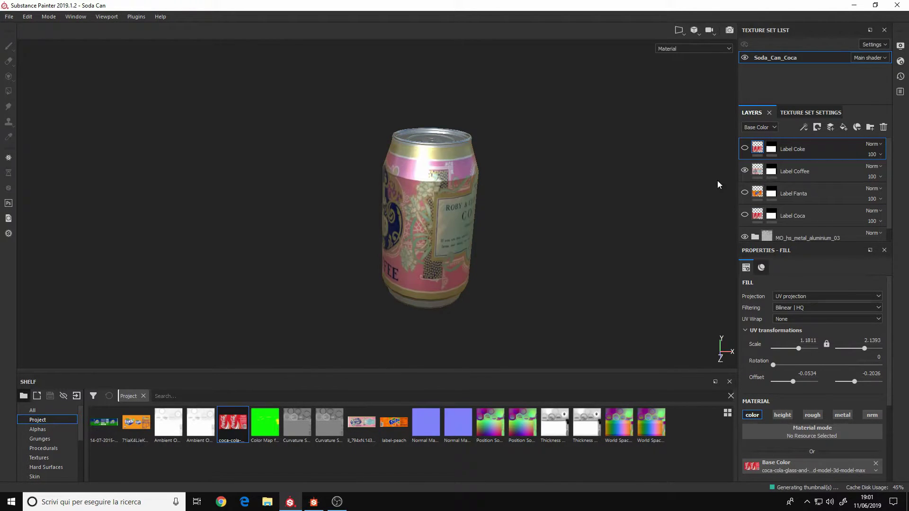
pyautogui.keyDown('alt'); pyautogui.moveTo(545, 199); pyautogui.dragTo(531, 216); pyautogui.keyUp('alt')
pyautogui.click(745, 170)
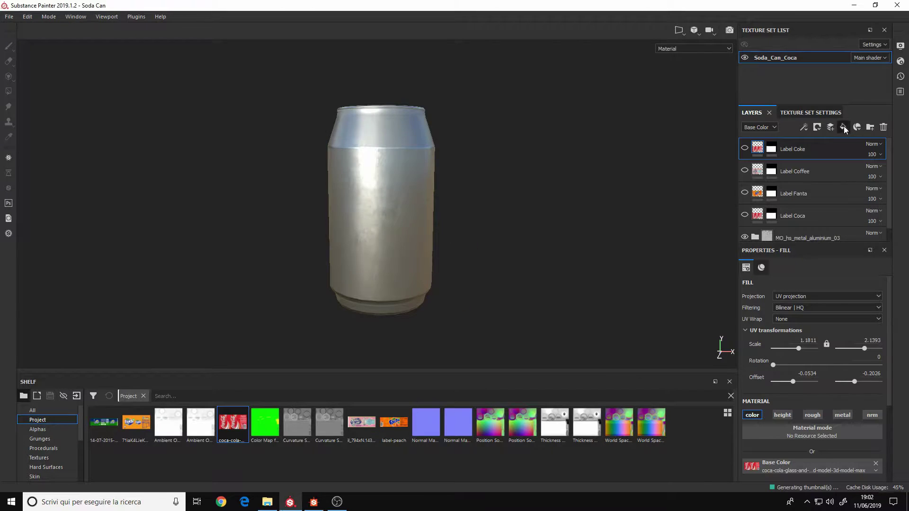
# - Add a fill layer above Label Coke with a black mask and a paint effect on the mask
pyautogui.click(843, 128)
pyautogui.rightClick(828, 149)
pyautogui.click(826, 15)
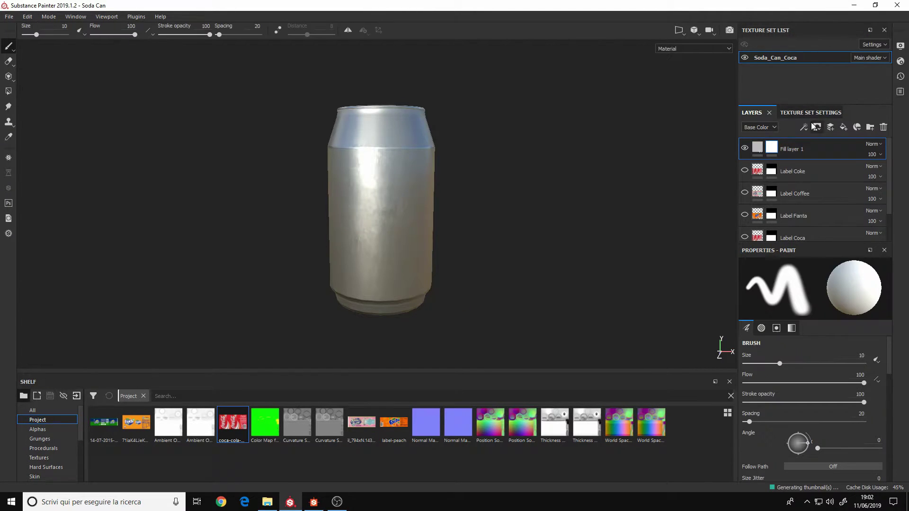
pyautogui.click(803, 127)
pyautogui.click(819, 152)
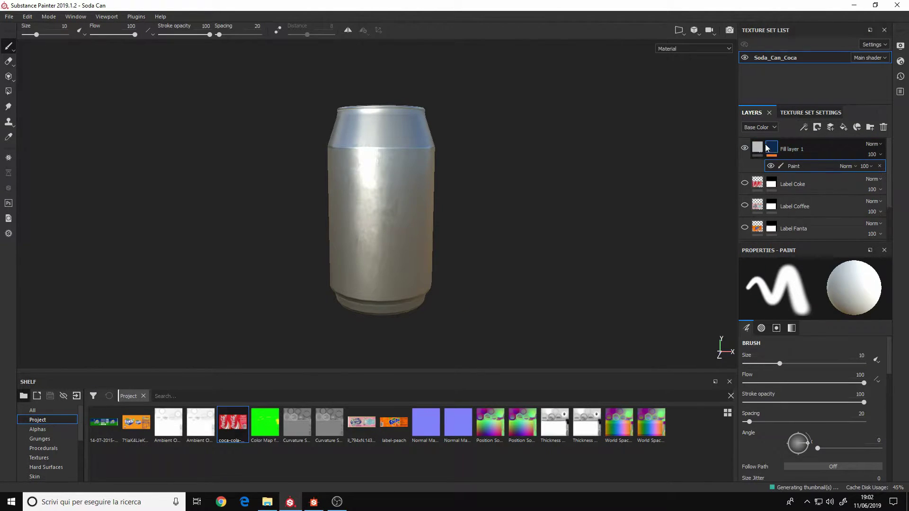
# - Limit the new fill layer to the color and roughness channels
pyautogui.click(758, 148)
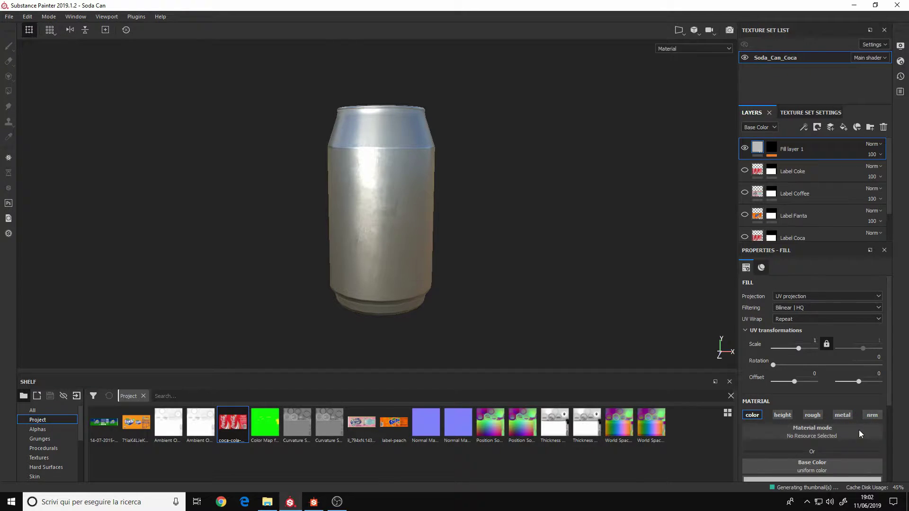
pyautogui.click(812, 415)
pyautogui.scroll(-1, 833, 419)
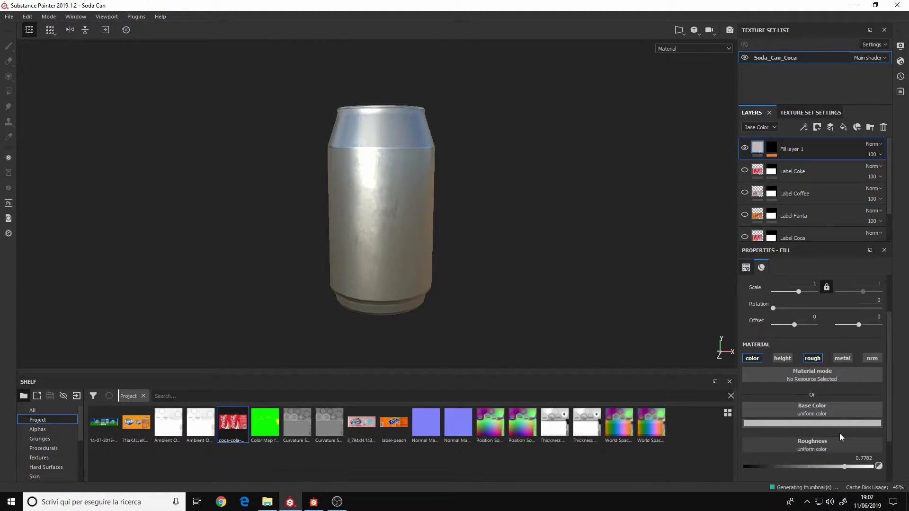
# - Select the mask's paint effect, choose the Basic Soft brush and enlarge it
pyautogui.click(771, 148)
pyautogui.click(804, 167)
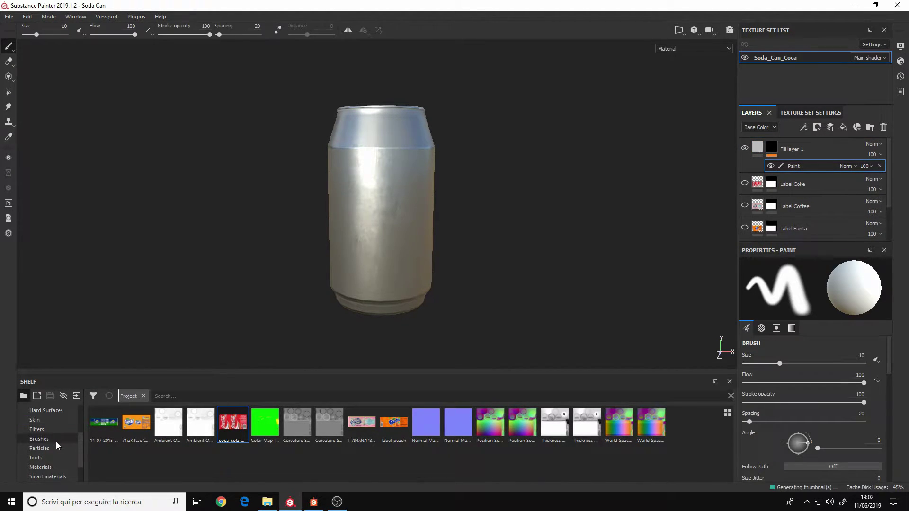
pyautogui.click(55, 441)
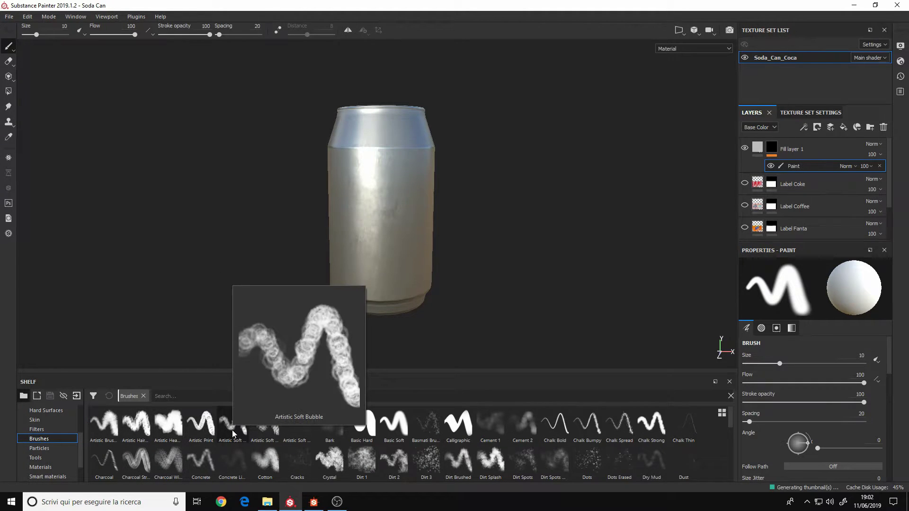
pyautogui.moveTo(206, 433)
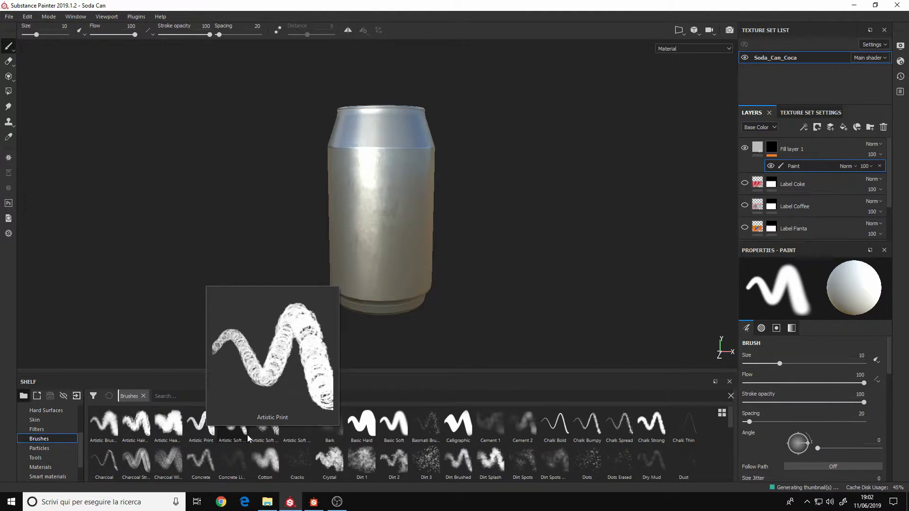
pyautogui.keyDown('alt'); pyautogui.moveTo(355, 235); pyautogui.dragTo(372, 240, button='middle'); pyautogui.keyUp('alt')
pyautogui.moveTo(371, 240)
pyautogui.keyDown('alt'); pyautogui.mouseDown(button='right')
pyautogui.moveTo(442, 300)
pyautogui.moveTo(411, 218)
pyautogui.mouseUp(button='right'); pyautogui.keyUp('alt')
pyautogui.keyDown('ctrl'); pyautogui.moveTo(391, 206); pyautogui.dragTo(431, 207, button='right'); pyautogui.keyUp('ctrl')
pyautogui.scroll(-3, 838, 412)
pyautogui.scroll(-3, 838, 415)
# - Set the fill layer's base color to bright red
pyautogui.click(757, 148)
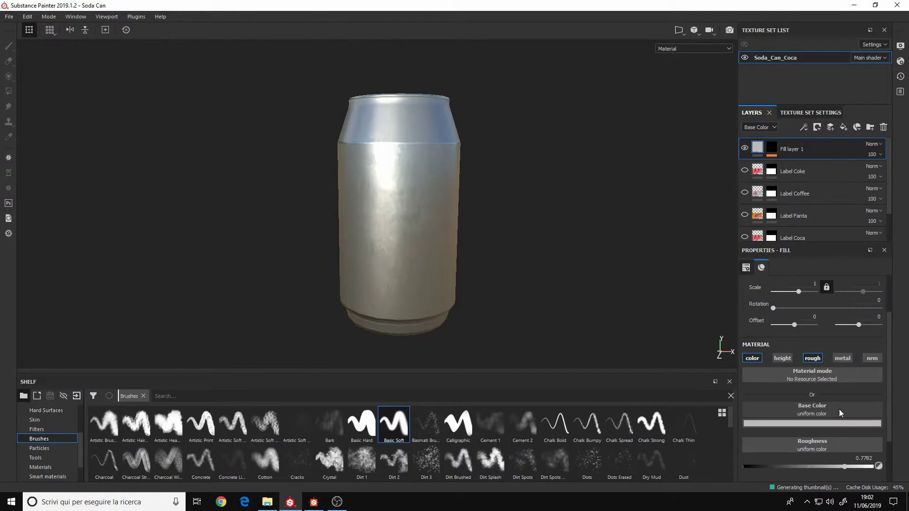
pyautogui.click(834, 424)
pyautogui.moveTo(833, 346); pyautogui.dragTo(877, 298)
pyautogui.click(824, 259)
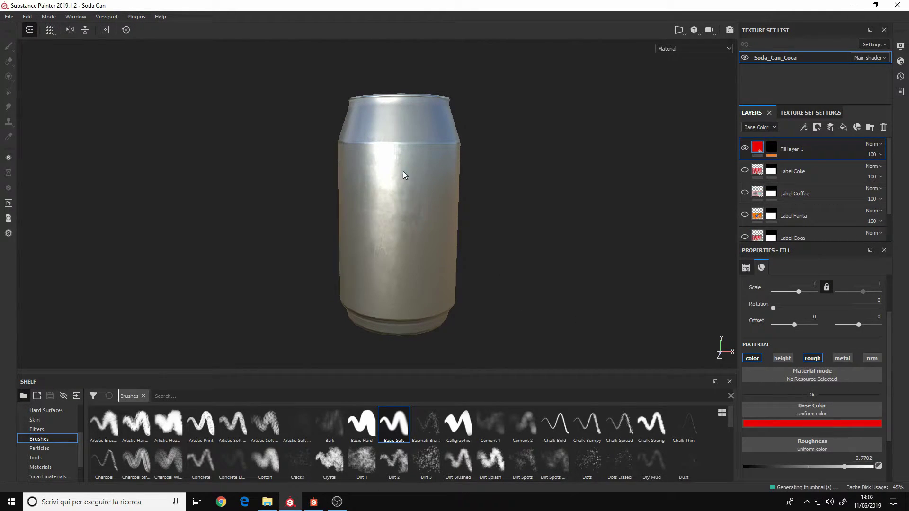
# - Paint freehand red strokes on the can through the mask with a brush size of 17.5, undoing the first attempt
pyautogui.press('1')
pyautogui.keyDown('ctrl'); pyautogui.moveTo(375, 183); pyautogui.dragTo(368, 166, button='right'); pyautogui.keyUp('ctrl')
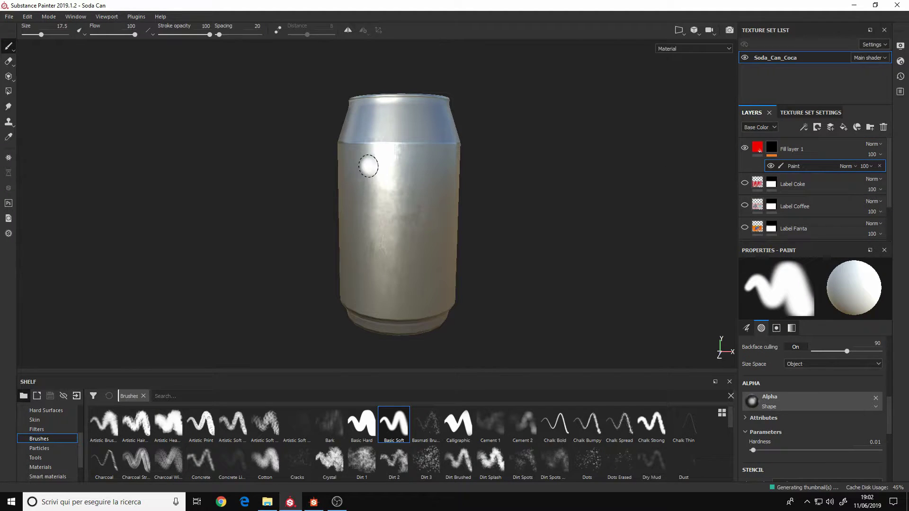
pyautogui.moveTo(372, 178); pyautogui.dragTo(363, 161)
pyautogui.keyDown('alt'); pyautogui.moveTo(422, 236); pyautogui.dragTo(477, 231); pyautogui.keyUp('alt')
pyautogui.hotkey('ctrl', 'z')
pyautogui.moveTo(406, 188)
pyautogui.keyDown('alt'); pyautogui.mouseDown()
pyautogui.moveTo(370, 211)
pyautogui.moveTo(379, 219)
pyautogui.moveTo(417, 196)
pyautogui.mouseUp(); pyautogui.keyUp('alt')
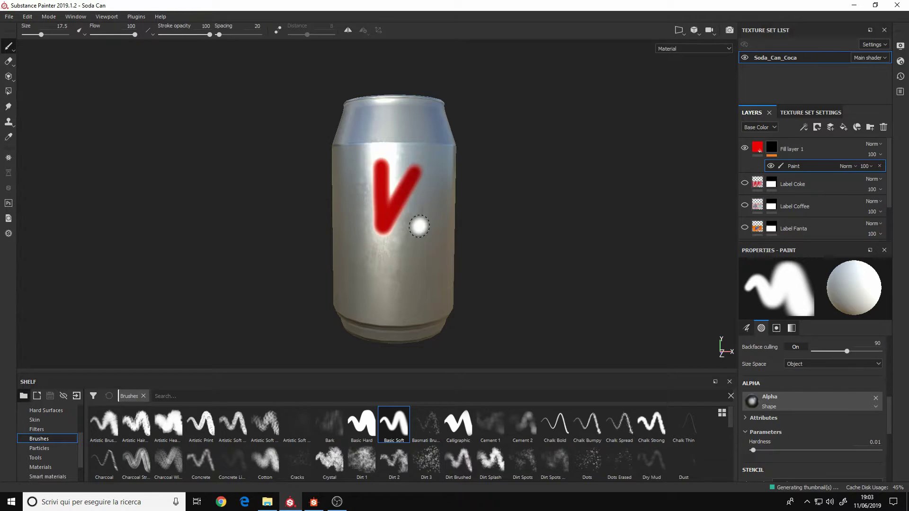
pyautogui.moveTo(352, 239); pyautogui.dragTo(445, 218)
pyautogui.moveTo(440, 300)
pyautogui.keyDown('alt'); pyautogui.mouseDown()
pyautogui.moveTo(373, 240)
pyautogui.moveTo(362, 307)
pyautogui.mouseUp(); pyautogui.keyUp('alt')
pyautogui.moveTo(500, 184)
pyautogui.keyDown('alt'); pyautogui.mouseDown()
pyautogui.moveTo(382, 186)
pyautogui.moveTo(505, 218)
pyautogui.moveTo(444, 191)
pyautogui.mouseUp(); pyautogui.keyUp('alt')
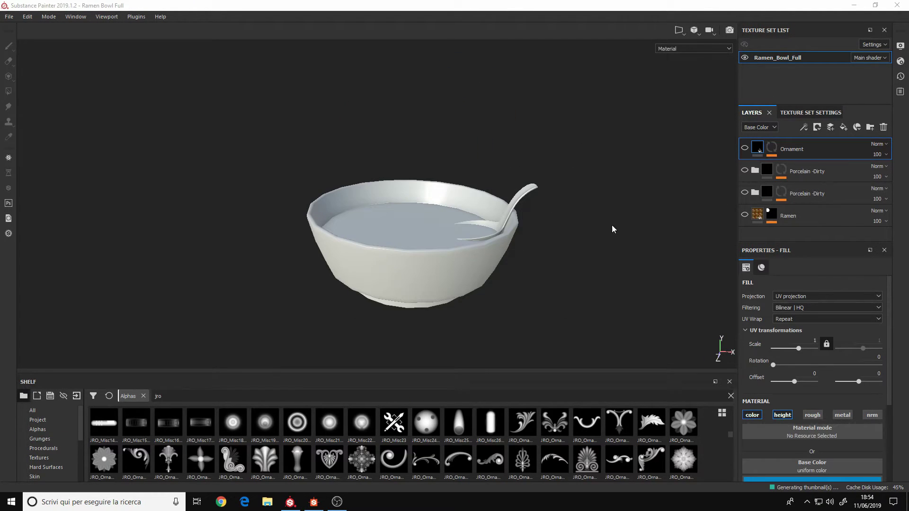
# - In the Ramen Bowl Full project, make both Porcelain -Dirty folders visible on the bowl
pyautogui.keyDown('alt'); pyautogui.moveTo(444, 270); pyautogui.dragTo(451, 239); pyautogui.keyUp('alt')
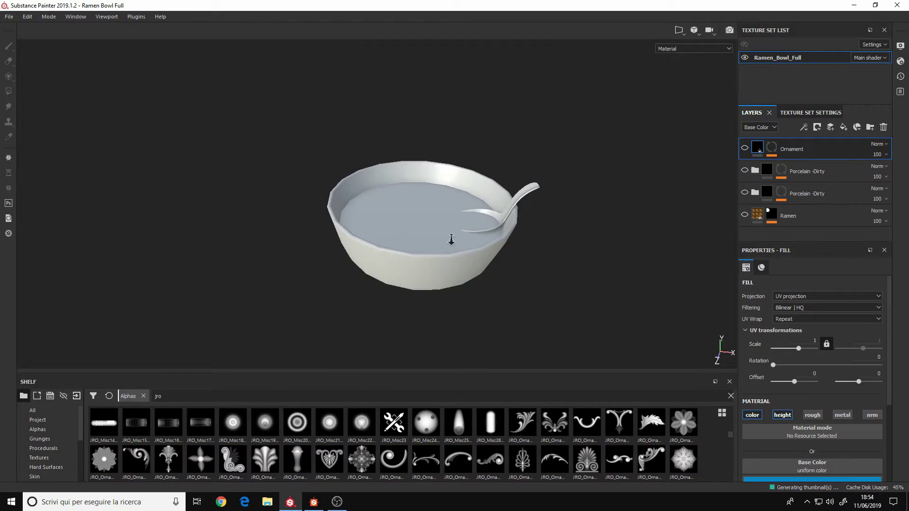
pyautogui.keyDown('alt'); pyautogui.moveTo(452, 239); pyautogui.dragTo(451, 264, button='right'); pyautogui.keyUp('alt')
pyautogui.keyDown('alt'); pyautogui.moveTo(451, 263); pyautogui.dragTo(451, 229); pyautogui.keyUp('alt')
pyautogui.keyDown('alt'); pyautogui.moveTo(450, 230); pyautogui.dragTo(341, 170, button='right'); pyautogui.keyUp('alt')
pyautogui.keyDown('alt'); pyautogui.moveTo(340, 170); pyautogui.dragTo(696, 201); pyautogui.keyUp('alt')
pyautogui.click(746, 194)
pyautogui.keyDown('alt'); pyautogui.moveTo(377, 261); pyautogui.dragTo(448, 239); pyautogui.keyUp('alt')
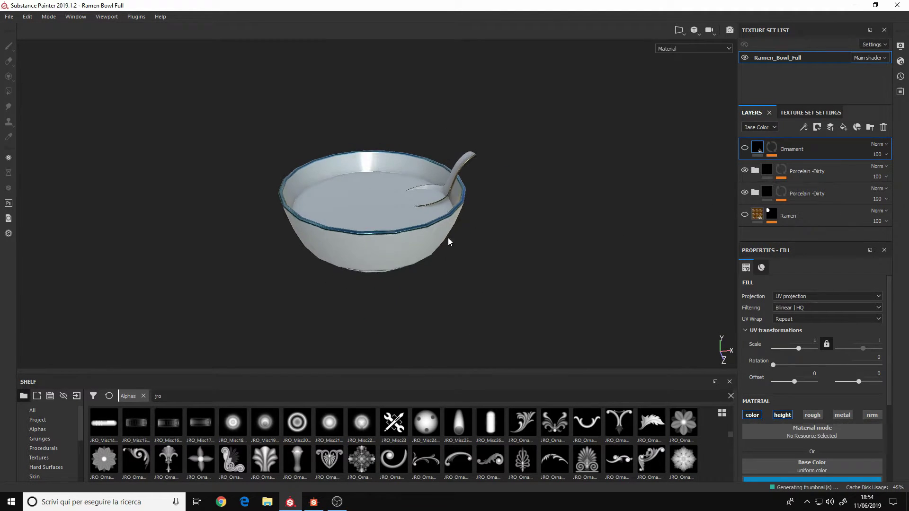
# - Examine the bowl's porcelain surface, rim and base from several angles and under rotated lighting
pyautogui.keyDown('alt'); pyautogui.moveTo(448, 240); pyautogui.dragTo(554, 403, button='right'); pyautogui.keyUp('alt')
pyautogui.keyDown('alt'); pyautogui.moveTo(516, 168); pyautogui.dragTo(497, 265, button='middle'); pyautogui.keyUp('alt')
pyautogui.keyDown('alt'); pyautogui.moveTo(279, 324); pyautogui.dragTo(511, 213); pyautogui.keyUp('alt')
pyautogui.keyDown('shift'); pyautogui.moveTo(512, 213); pyautogui.dragTo(559, 213, button='right'); pyautogui.keyUp('shift')
pyautogui.keyDown('alt'); pyautogui.moveTo(559, 213); pyautogui.dragTo(508, 327); pyautogui.keyUp('alt')
pyautogui.keyDown('alt'); pyautogui.moveTo(508, 326); pyautogui.dragTo(426, 269, button='right'); pyautogui.keyUp('alt')
pyautogui.keyDown('alt'); pyautogui.moveTo(426, 269); pyautogui.dragTo(412, 209); pyautogui.keyUp('alt')
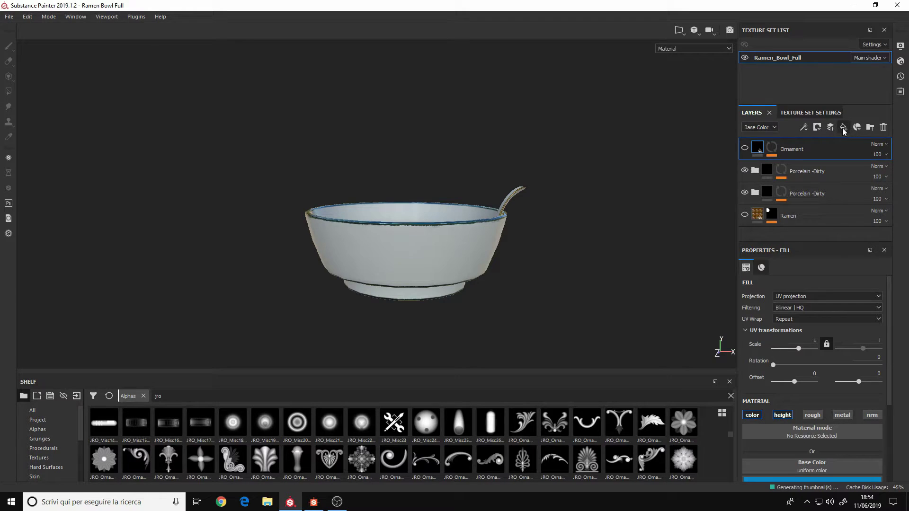
# - Add a fill layer with a black mask above the Ornament layer
pyautogui.click(843, 130)
pyautogui.rightClick(761, 151)
pyautogui.click(787, 163)
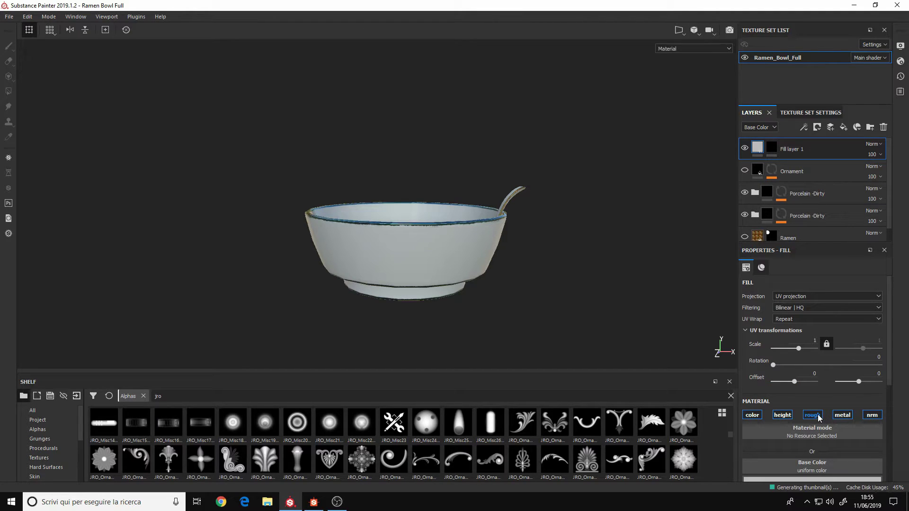
# - Limit the bowl's new fill layer to the color and height channels by disabling rough, metal and nrm
pyautogui.click(758, 170)
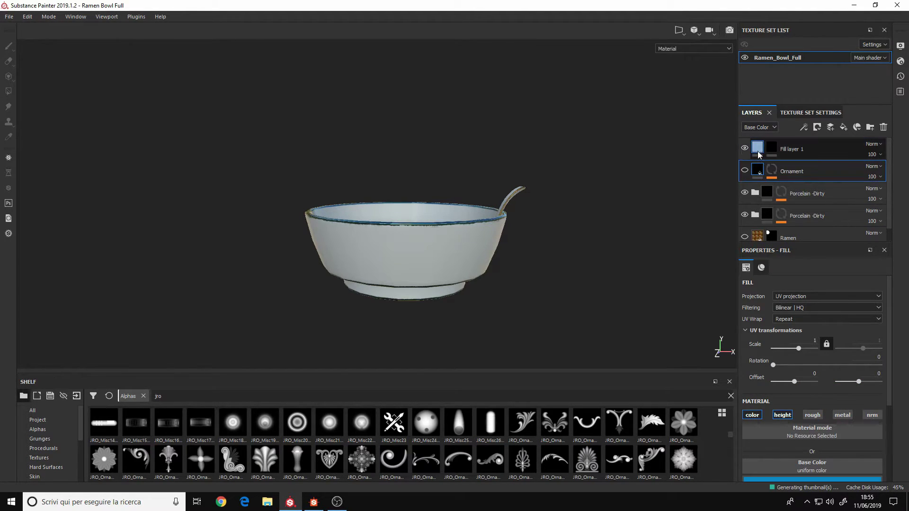
pyautogui.click(758, 151)
pyautogui.click(876, 416)
pyautogui.scroll(-3, 857, 410)
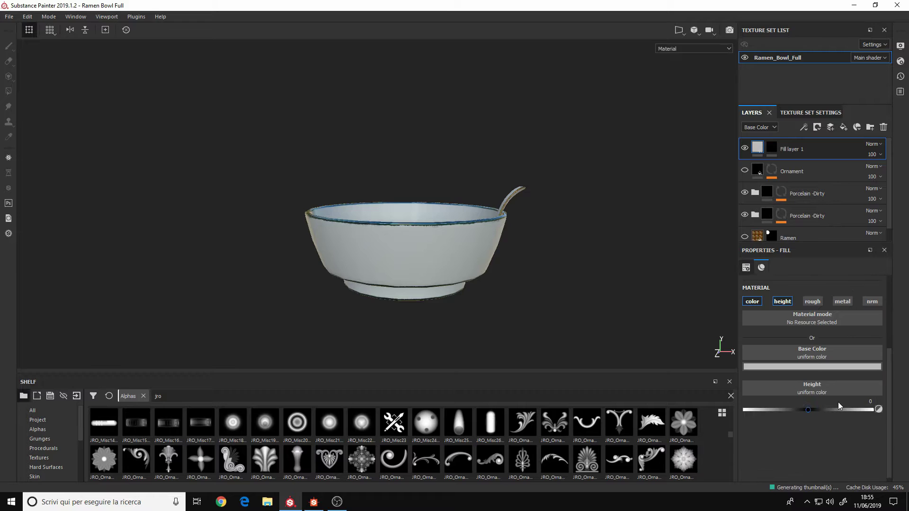
# - Set the new fill layer's height to 1 and add a paint effect to its black mask
pyautogui.click(771, 147)
pyautogui.click(835, 131)
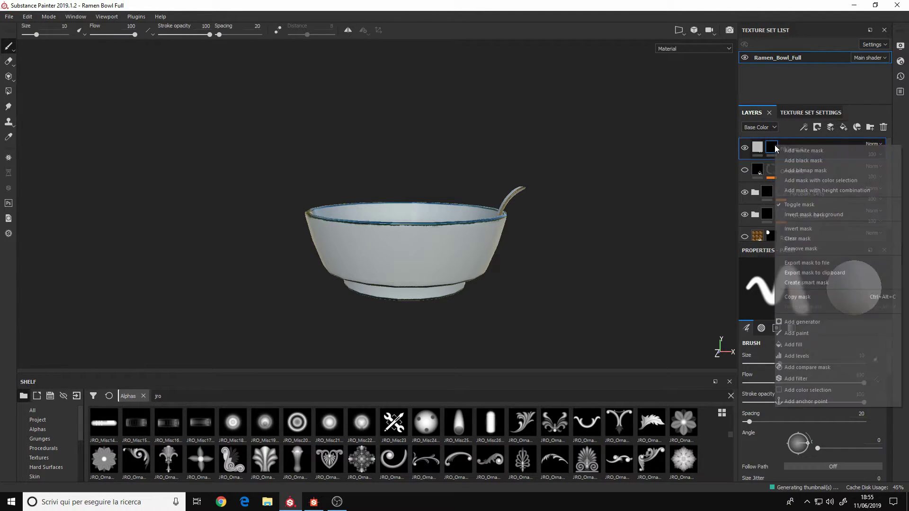
pyautogui.click(806, 205)
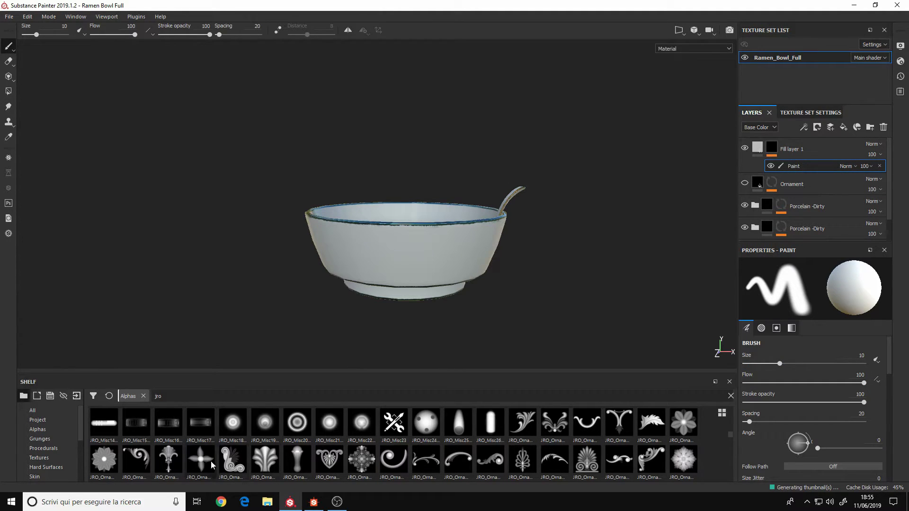
# - Stamp the symmetrical winged scroll ornament alpha once on the bowl's front with a brush size of about 48
pyautogui.click(550, 428)
pyautogui.keyDown('alt'); pyautogui.moveTo(411, 258); pyautogui.dragTo(425, 215, button='middle'); pyautogui.keyUp('alt')
pyautogui.keyDown('alt'); pyautogui.moveTo(424, 215); pyautogui.dragTo(467, 244, button='right'); pyautogui.keyUp('alt')
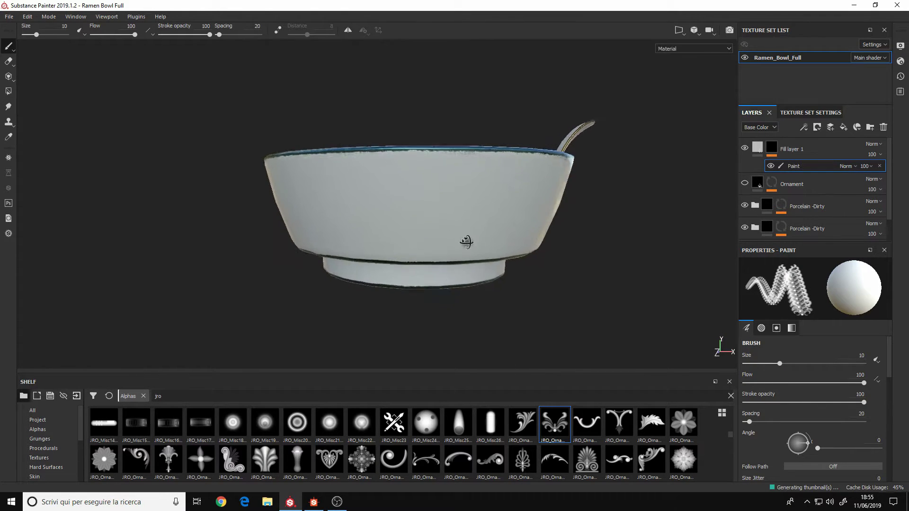
pyautogui.moveTo(466, 243)
pyautogui.keyDown('alt'); pyautogui.mouseDown()
pyautogui.moveTo(463, 236)
pyautogui.moveTo(433, 243)
pyautogui.moveTo(416, 209)
pyautogui.moveTo(409, 214)
pyautogui.mouseUp(); pyautogui.keyUp('alt')
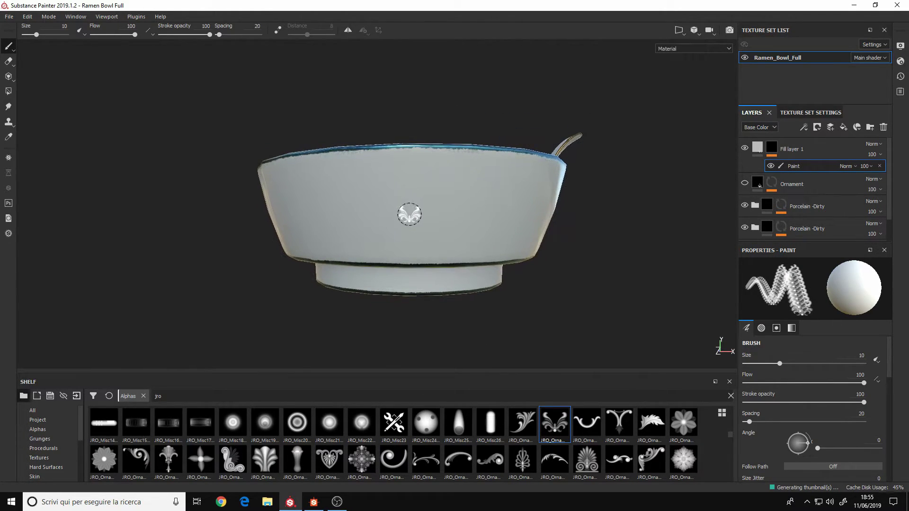
pyautogui.moveTo(403, 210)
pyautogui.keyDown('ctrl'); pyautogui.mouseDown(button='right')
pyautogui.moveTo(469, 210)
pyautogui.moveTo(461, 209)
pyautogui.mouseUp(button='right'); pyautogui.keyUp('ctrl')
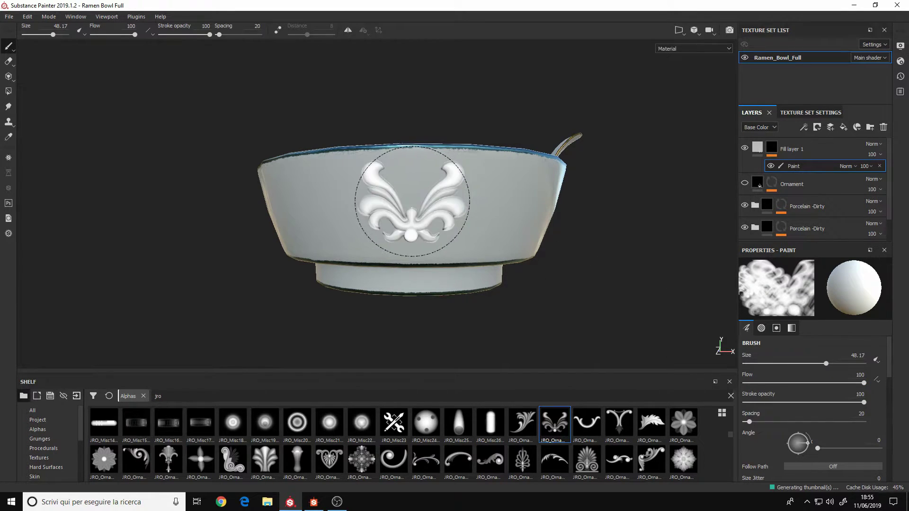
pyautogui.click(411, 203)
pyautogui.keyDown('alt'); pyautogui.moveTo(656, 279); pyautogui.dragTo(630, 265); pyautogui.keyUp('alt')
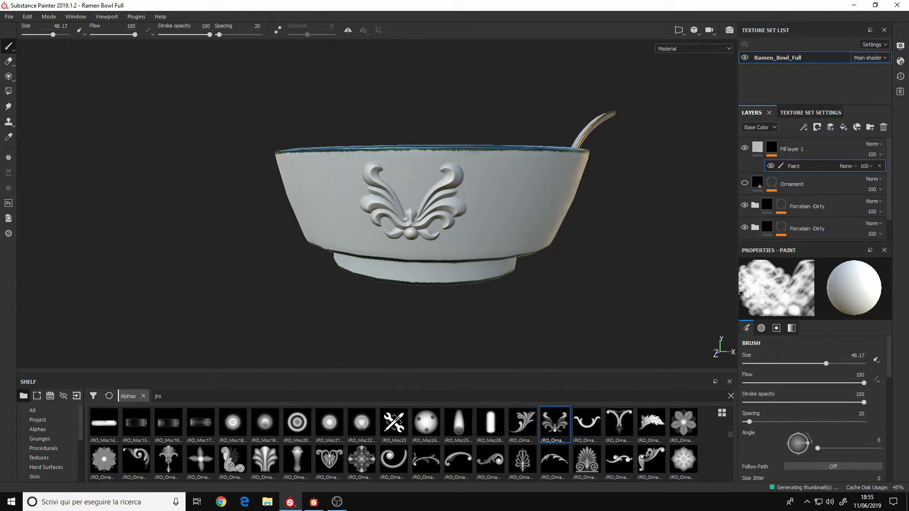
# - Set the ornament fill layer's base color to light blue with hue 0.551, saturation 0.924 and value 0.639
pyautogui.click(764, 158)
pyautogui.scroll(-3, 842, 412)
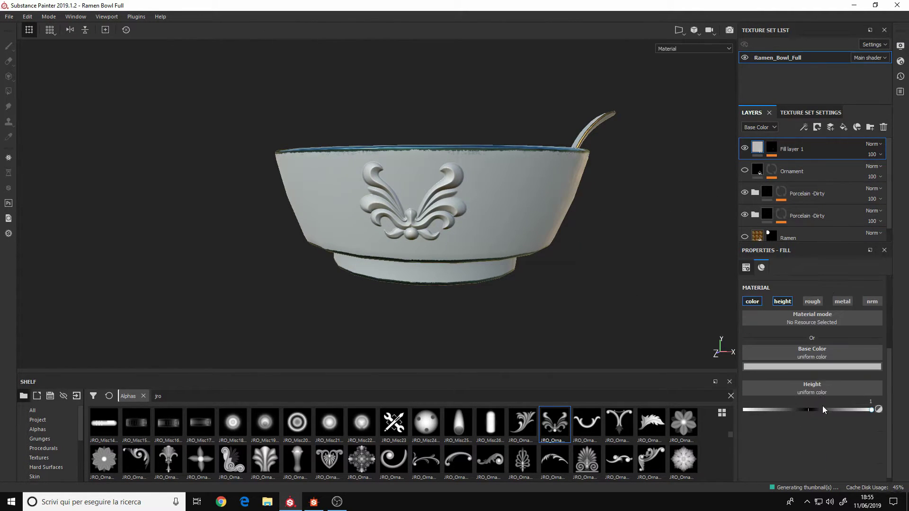
pyautogui.click(821, 367)
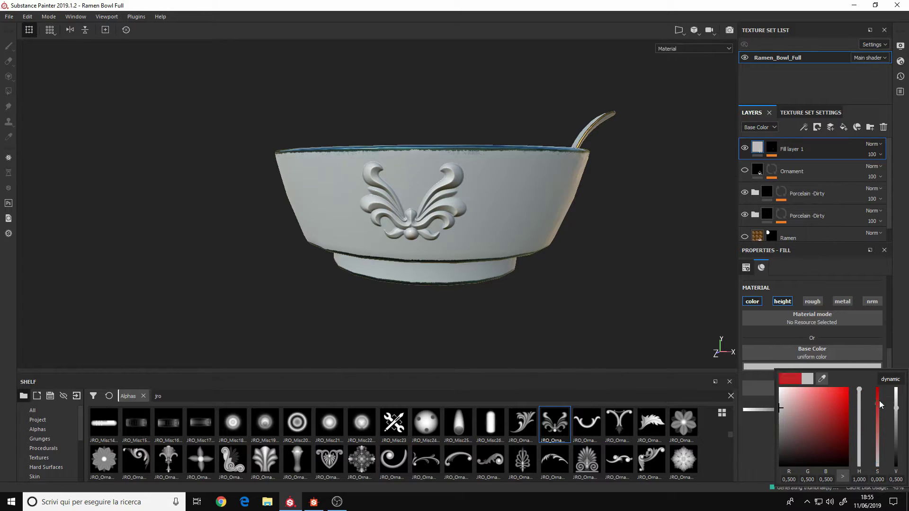
pyautogui.moveTo(879, 400); pyautogui.dragTo(898, 406)
pyautogui.click(837, 393)
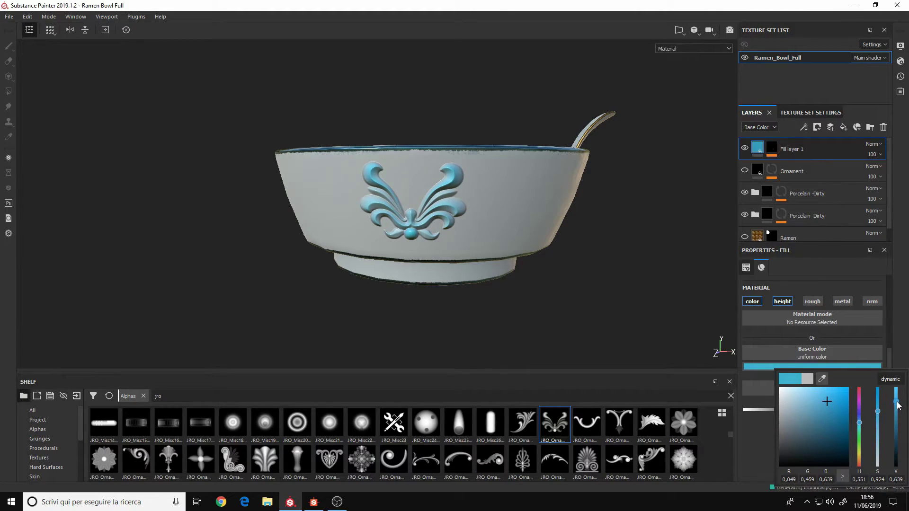
# - Stamp the leaf alpha on the bowl's side beside the winged ornament, in the fill layer's mask paint
pyautogui.keyDown('alt'); pyautogui.moveTo(665, 221); pyautogui.dragTo(637, 224); pyautogui.keyUp('alt')
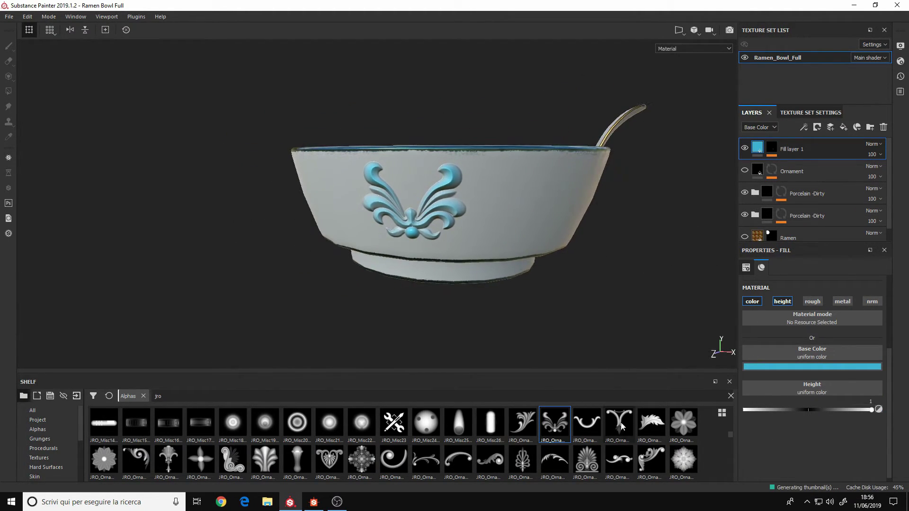
pyautogui.click(652, 425)
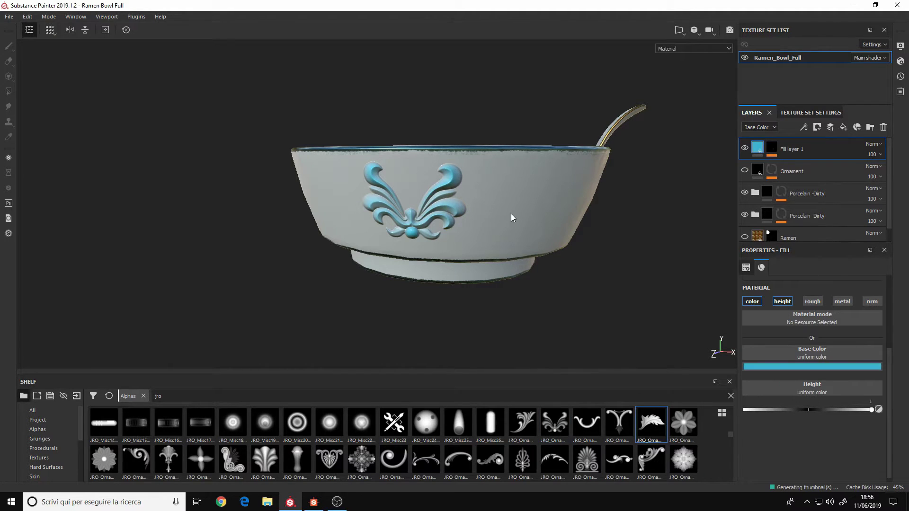
pyautogui.keyDown('alt'); pyautogui.moveTo(513, 217); pyautogui.dragTo(425, 218, button='middle'); pyautogui.keyUp('alt')
pyautogui.keyDown('alt'); pyautogui.moveTo(695, 217); pyautogui.dragTo(670, 195); pyautogui.keyUp('alt')
pyautogui.click(777, 150)
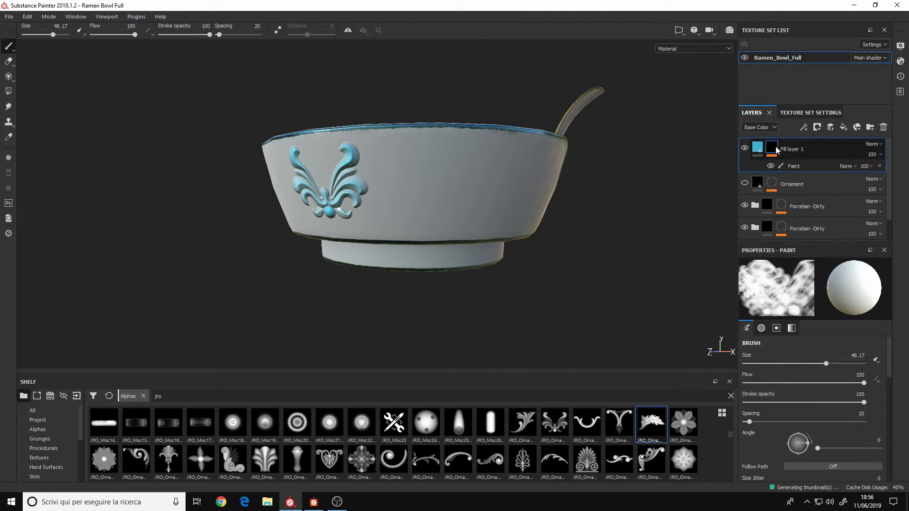
pyautogui.click(798, 167)
pyautogui.moveTo(646, 415); pyautogui.dragTo(498, 304)
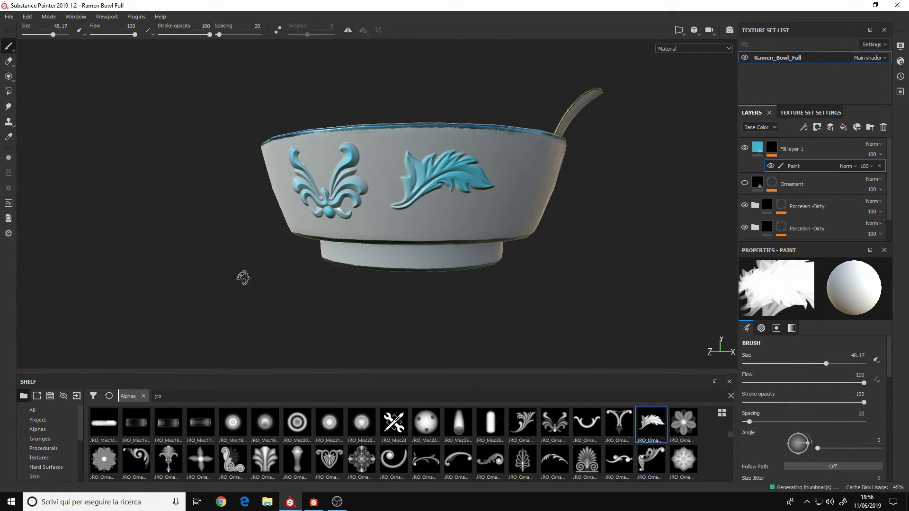
# - Try the leaf brush at an angle of 220 with symmetry on, and undo the leaf stamp
pyautogui.keyDown('alt'); pyautogui.moveTo(243, 278); pyautogui.dragTo(372, 284); pyautogui.keyUp('alt')
pyautogui.keyDown('alt'); pyautogui.moveTo(371, 284); pyautogui.dragTo(472, 239, button='middle'); pyautogui.keyUp('alt')
pyautogui.moveTo(360, 152)
pyautogui.keyDown('ctrl'); pyautogui.mouseDown()
pyautogui.moveTo(361, 114)
pyautogui.moveTo(344, 165)
pyautogui.mouseUp(); pyautogui.keyUp('ctrl')
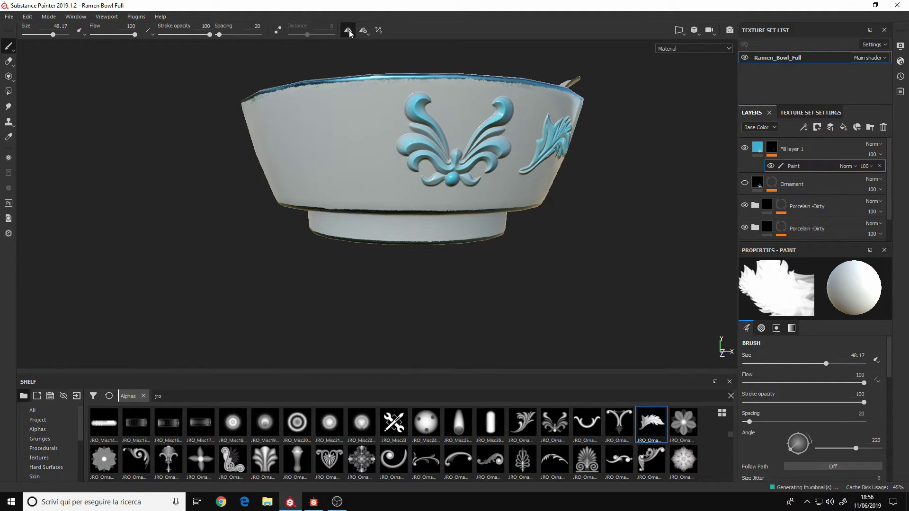
pyautogui.click(348, 30)
pyautogui.keyDown('alt'); pyautogui.moveTo(654, 246); pyautogui.dragTo(438, 266); pyautogui.keyUp('alt')
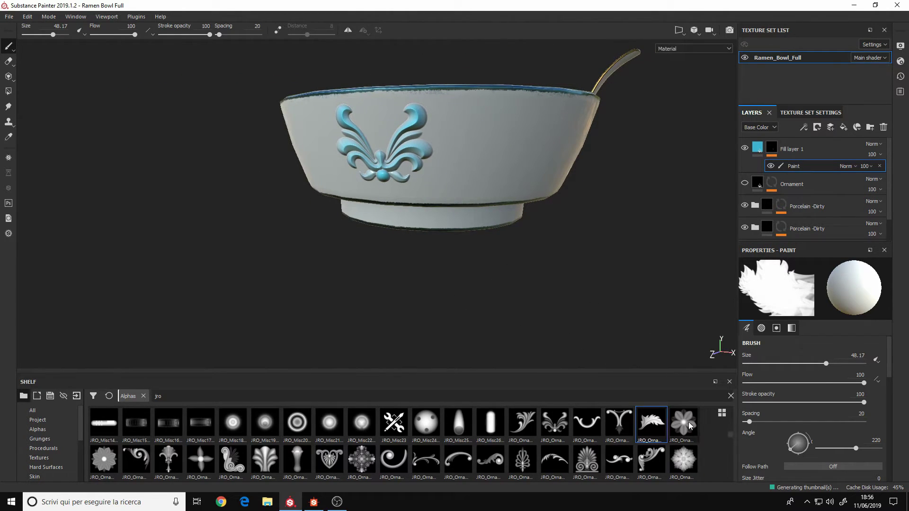
# - Turn on mirror symmetry across X and try stamping the spiral scroll alpha beside the winged ornament
pyautogui.keyDown('alt'); pyautogui.moveTo(342, 269); pyautogui.dragTo(360, 279); pyautogui.keyUp('alt')
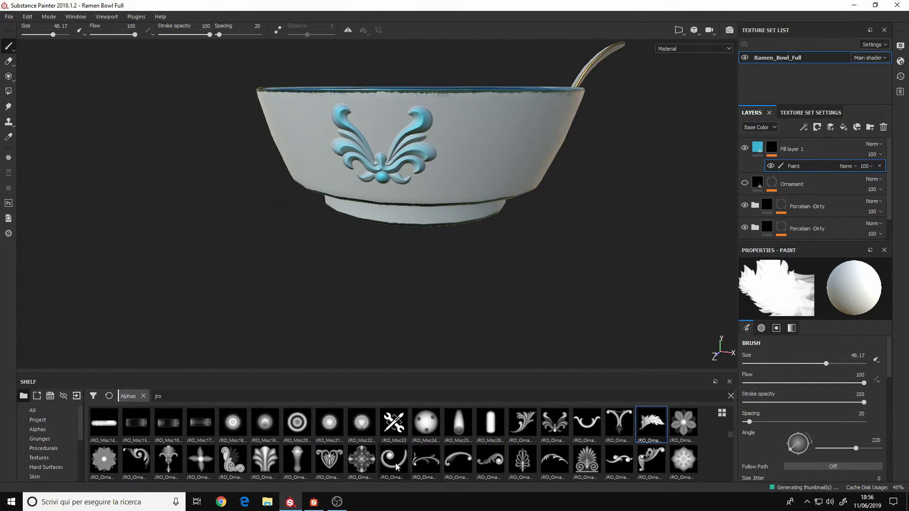
pyautogui.click(396, 467)
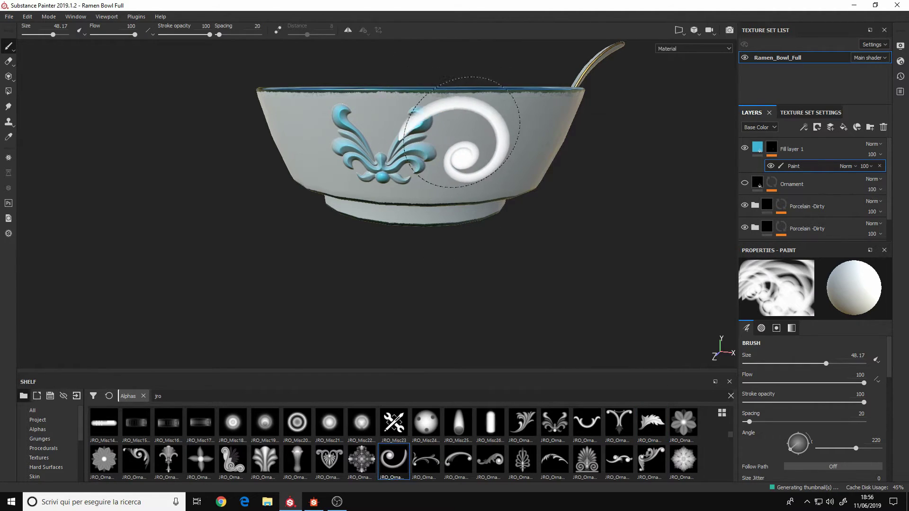
pyautogui.click(368, 32)
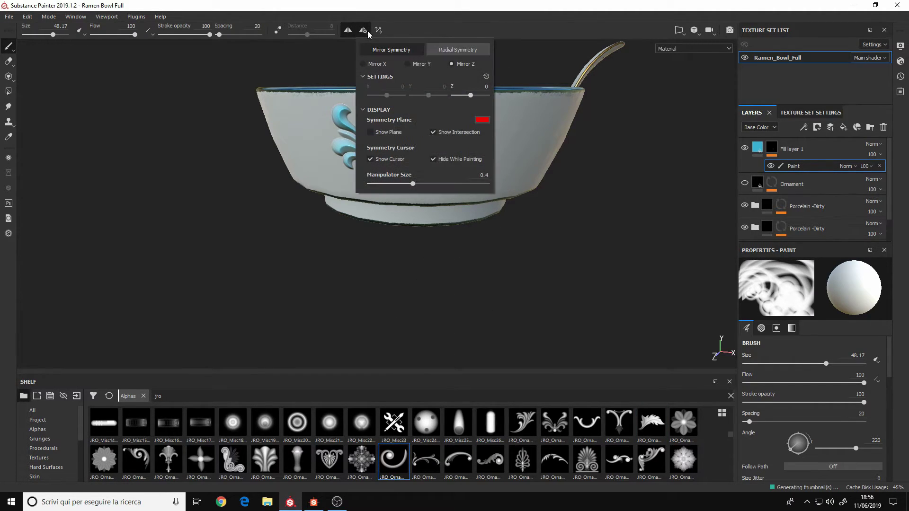
pyautogui.click(348, 30)
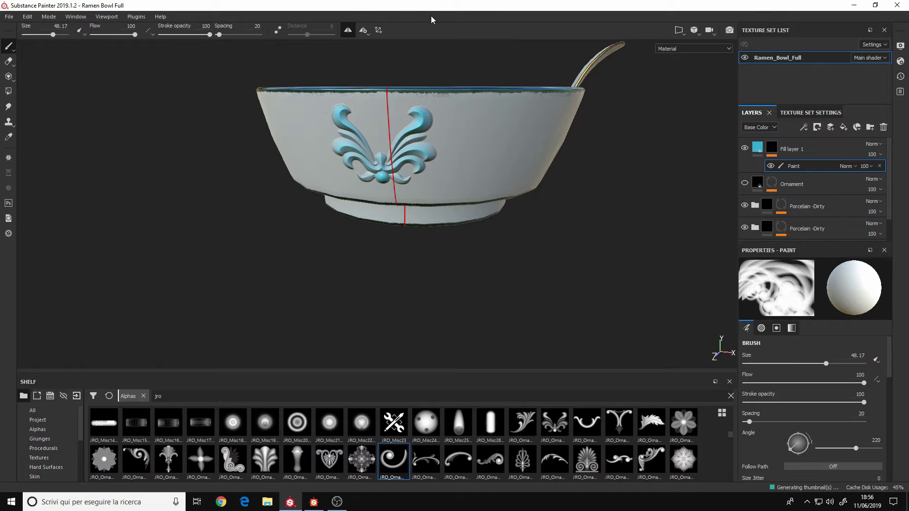
pyautogui.click(507, 161)
pyautogui.hotkey('ctrl', 'z')
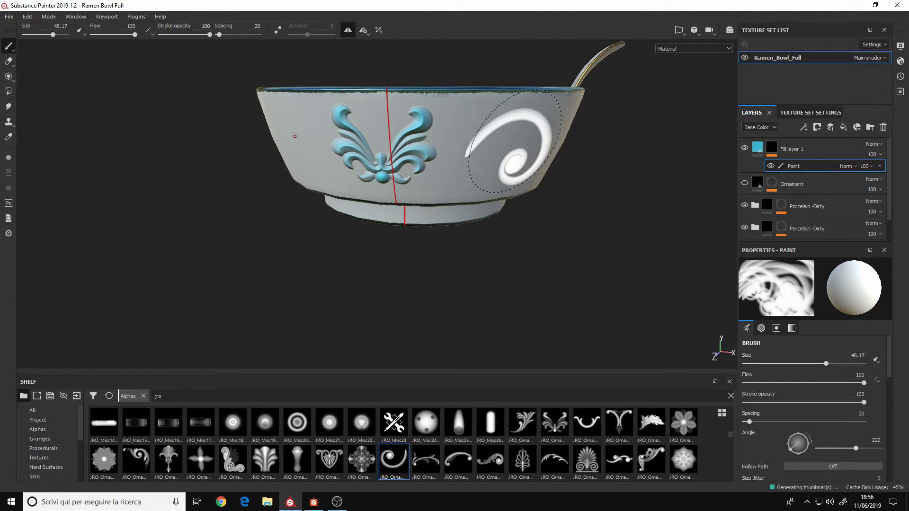
# - Shift the Mirror X symmetry plane so it runs through the middle of the bowl's winged ornament
pyautogui.keyDown('alt'); pyautogui.moveTo(442, 192); pyautogui.dragTo(403, 259); pyautogui.keyUp('alt')
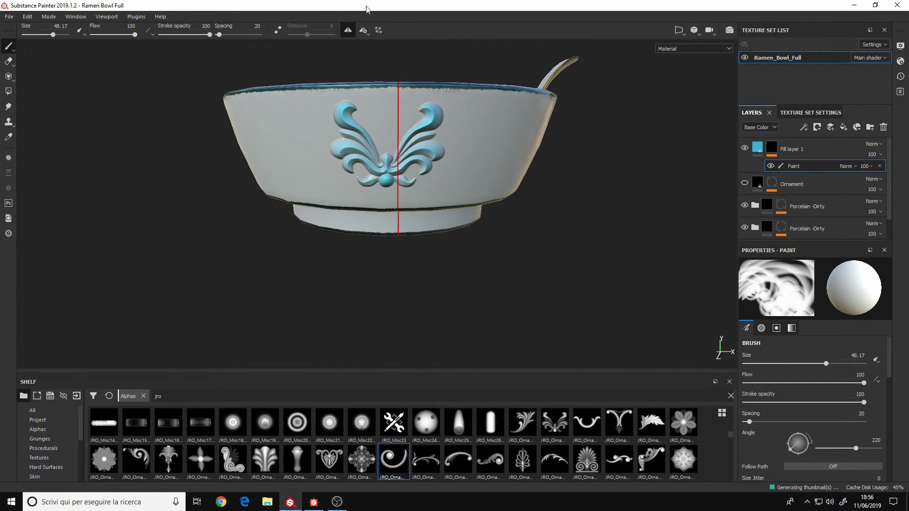
pyautogui.click(365, 31)
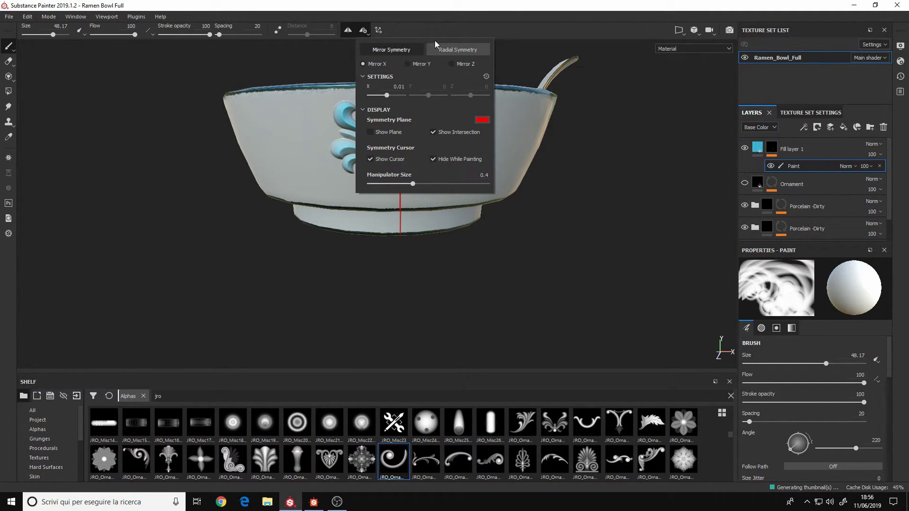
pyautogui.click(365, 30)
pyautogui.keyDown('alt'); pyautogui.moveTo(485, 159); pyautogui.dragTo(479, 147); pyautogui.keyUp('alt')
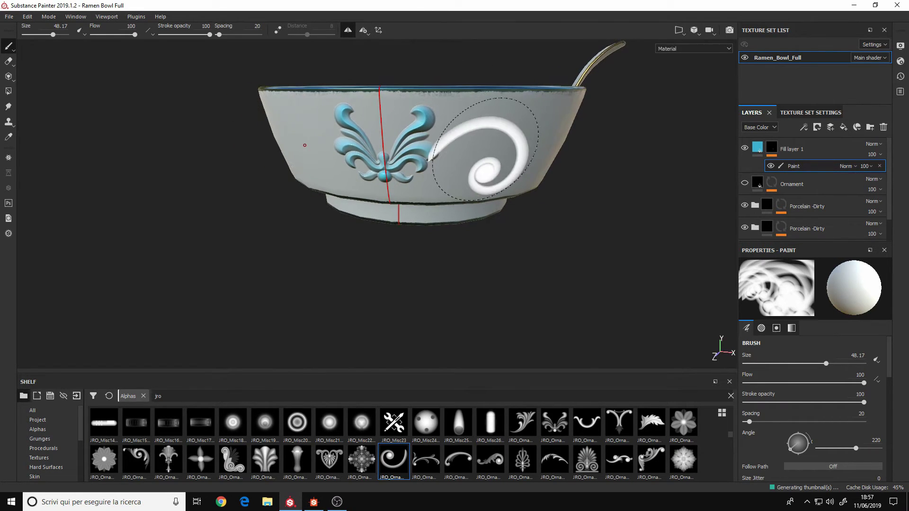
# - Stamp the leaf alpha at a brush angle of 138 beside the winged ornament, mirrored onto both sides
pyautogui.click(654, 425)
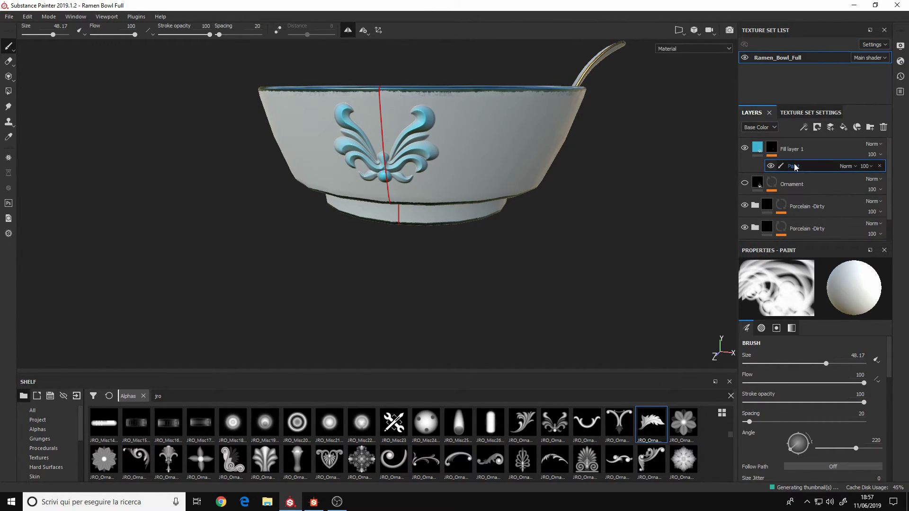
pyautogui.moveTo(499, 135)
pyautogui.keyDown('ctrl'); pyautogui.mouseDown()
pyautogui.moveTo(499, 166)
pyautogui.moveTo(499, 146)
pyautogui.mouseUp(); pyautogui.keyUp('ctrl')
pyautogui.keyDown('ctrl'); pyautogui.moveTo(295, 132); pyautogui.dragTo(297, 140); pyautogui.keyUp('ctrl')
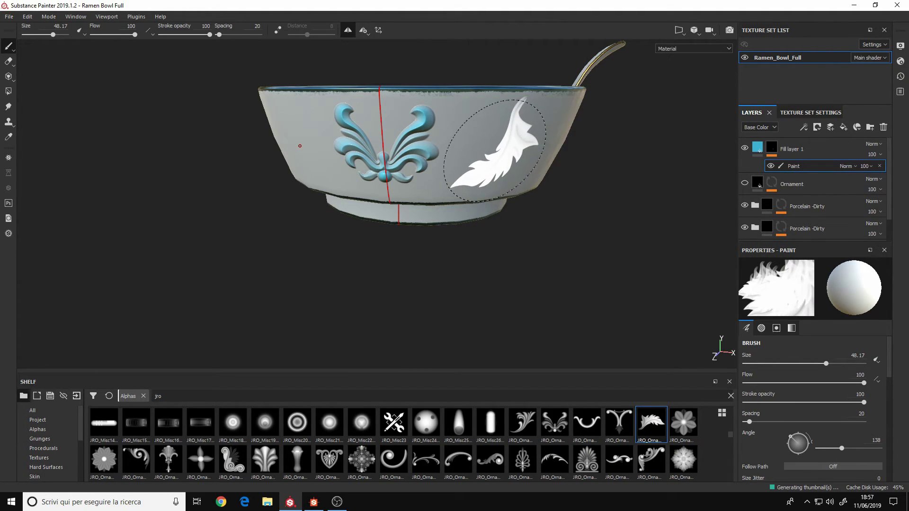
pyautogui.click(495, 151)
pyautogui.keyDown('alt'); pyautogui.moveTo(455, 228); pyautogui.dragTo(455, 274); pyautogui.keyUp('alt')
pyautogui.keyDown('alt'); pyautogui.moveTo(529, 267); pyautogui.dragTo(487, 279, button='right'); pyautogui.keyUp('alt')
pyautogui.keyDown('alt'); pyautogui.moveTo(488, 279); pyautogui.dragTo(472, 175); pyautogui.keyUp('alt')
pyautogui.keyDown('alt'); pyautogui.moveTo(472, 175); pyautogui.dragTo(430, 90, button='right'); pyautogui.keyUp('alt')
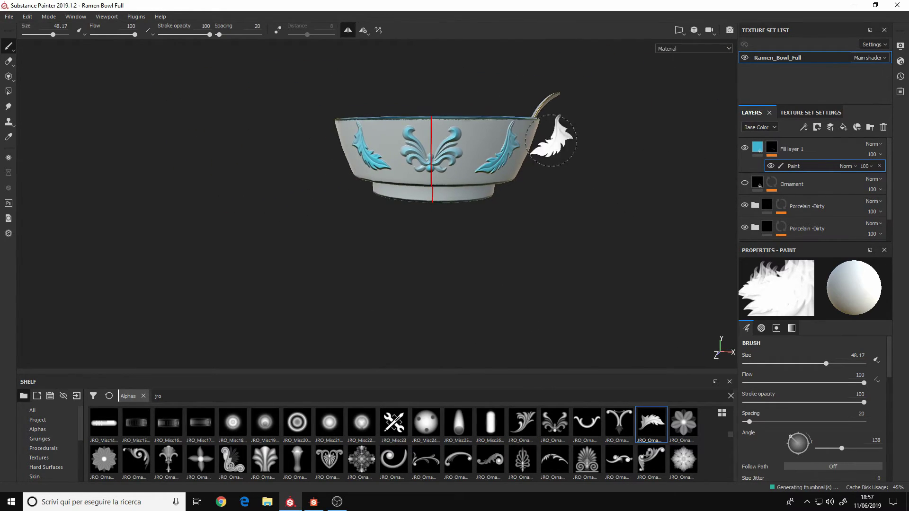
# - Darken the ornament fill's base color to a value of 0.384 and lower its saturation for a muted blue
pyautogui.click(759, 152)
pyautogui.click(759, 366)
pyautogui.moveTo(896, 407); pyautogui.dragTo(901, 415)
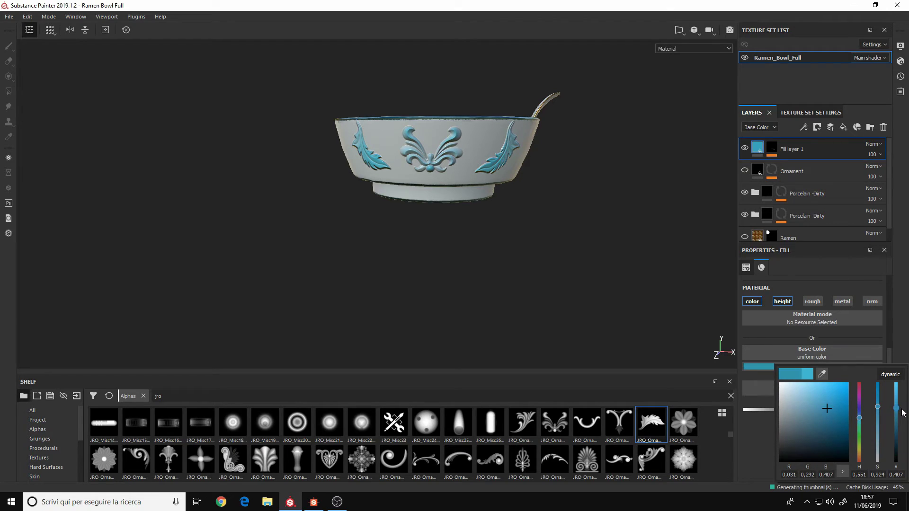
pyautogui.click(549, 195)
pyautogui.click(839, 366)
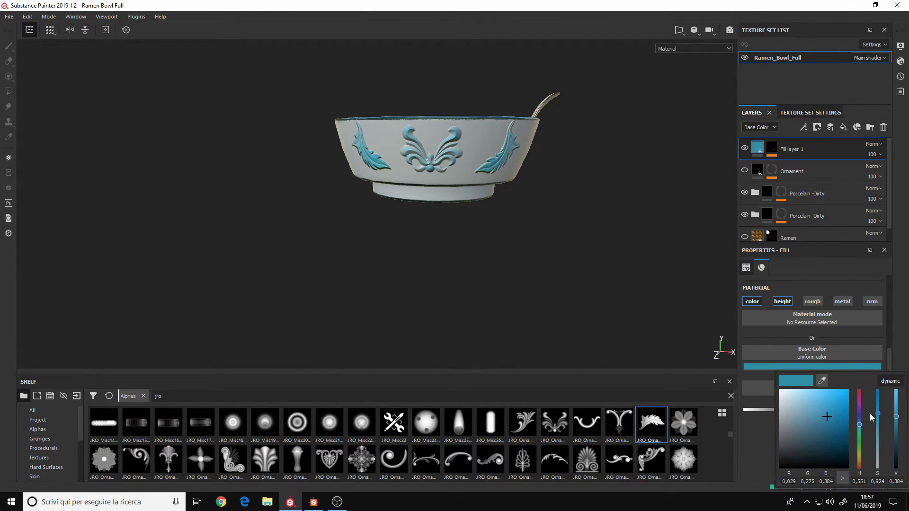
pyautogui.moveTo(879, 419); pyautogui.dragTo(882, 437)
# - Hide Fill layer 1 and show the Ornament layer with its ready-made flower decoration on the bowl
pyautogui.keyDown('alt'); pyautogui.moveTo(600, 201); pyautogui.dragTo(639, 264); pyautogui.keyUp('alt')
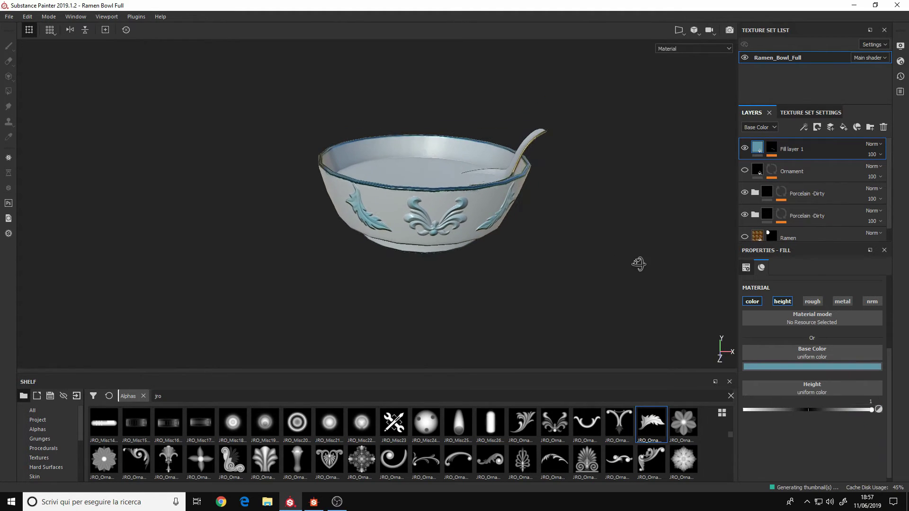
pyautogui.click(745, 149)
pyautogui.keyDown('alt'); pyautogui.moveTo(521, 223); pyautogui.dragTo(701, 210); pyautogui.keyUp('alt')
pyautogui.keyDown('alt'); pyautogui.moveTo(625, 266); pyautogui.dragTo(465, 284); pyautogui.keyUp('alt')
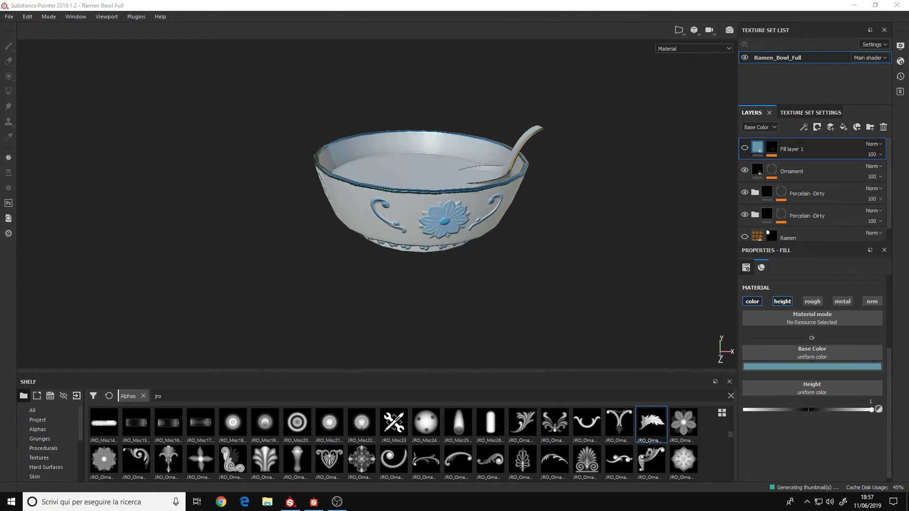